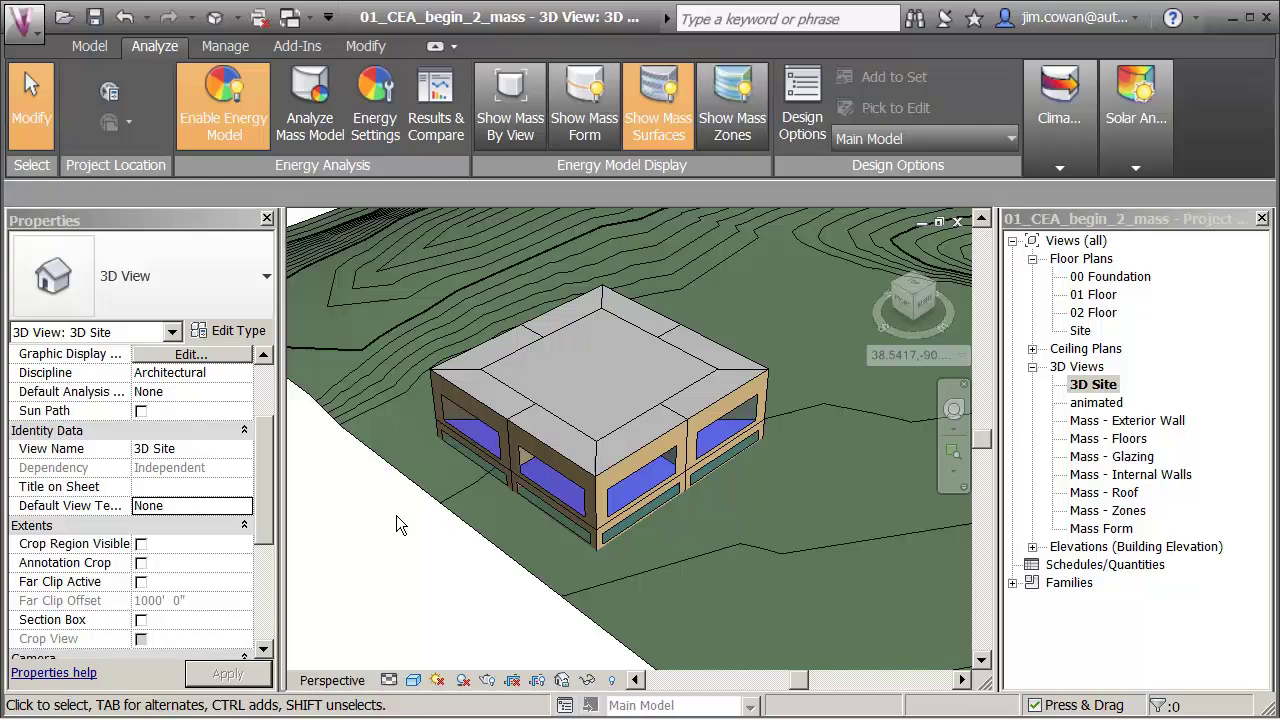
Step: Recentre the mass and cycle its display through form, surfaces and zones, ending on surfaces
{"action": "scroll", "coordinate": [396, 515], "scroll_direction": "up", "scroll_amount": 4}
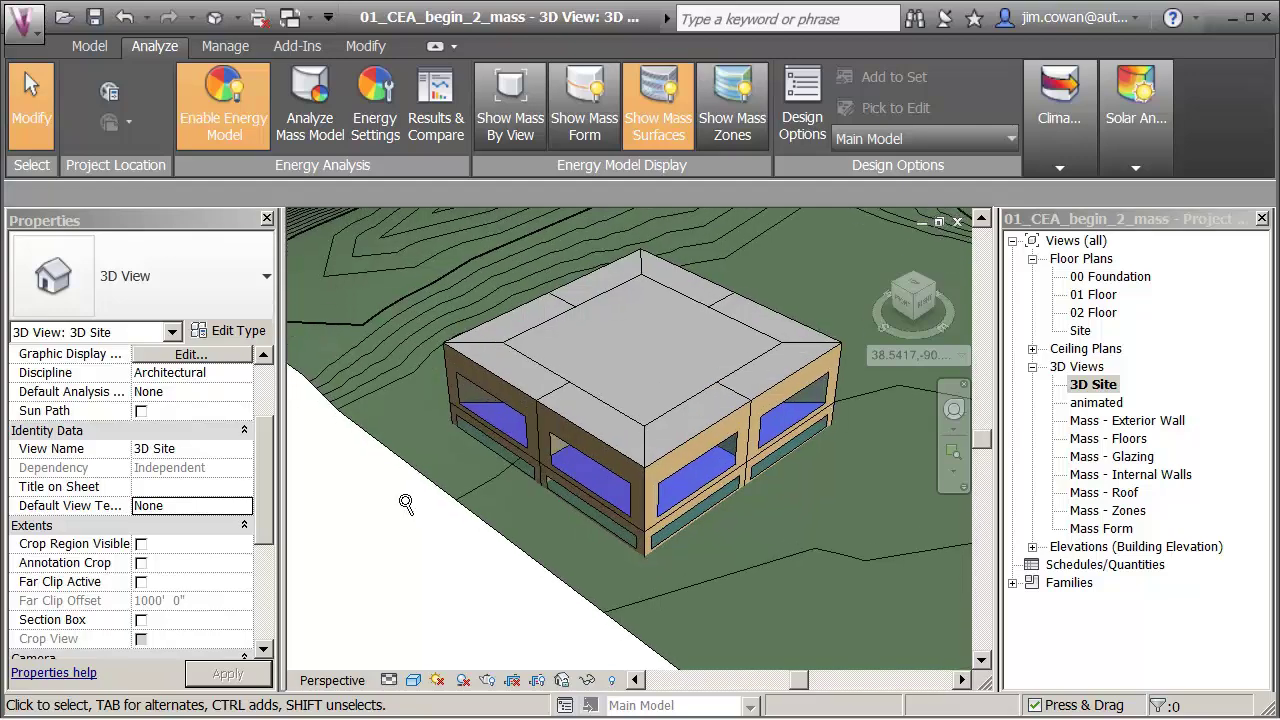
{"action": "mouse_move", "coordinate": [405, 503]}
{"action": "middle_mouse_down"}
{"action": "mouse_move", "coordinate": [383, 531]}
{"action": "mouse_move", "coordinate": [395, 525]}
{"action": "middle_mouse_up"}
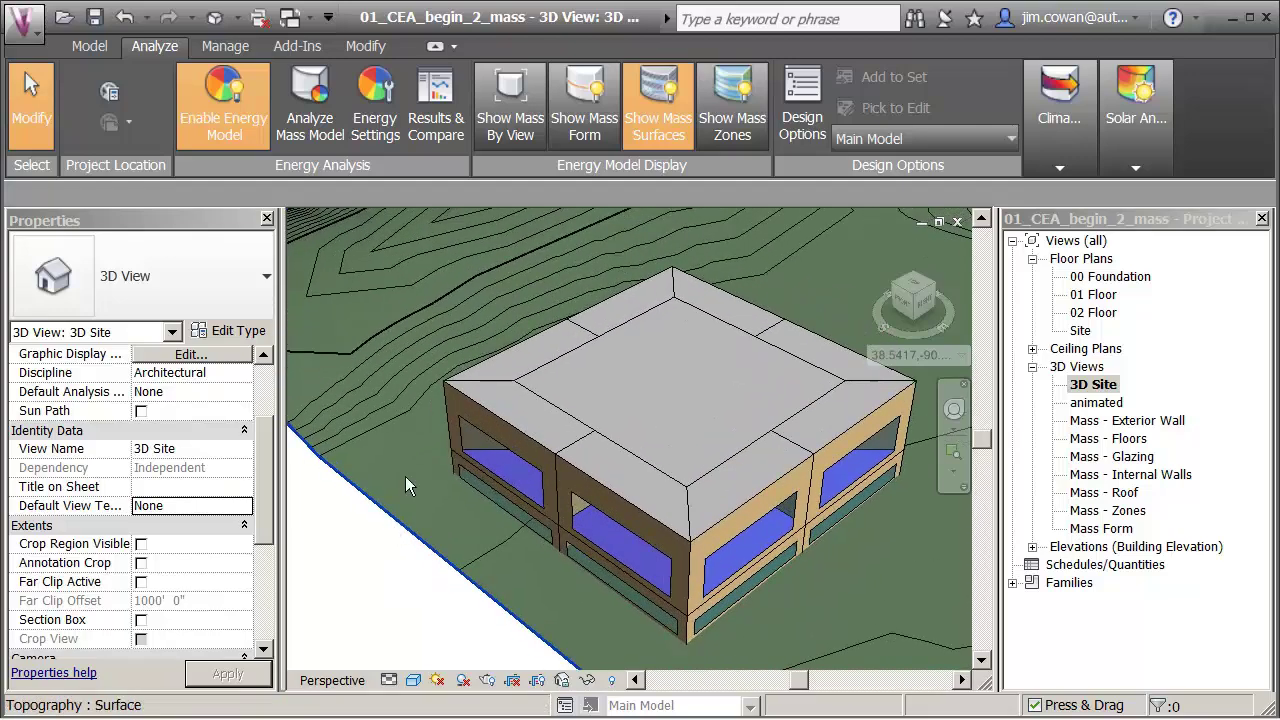
{"action": "left_click", "coordinate": [591, 113]}
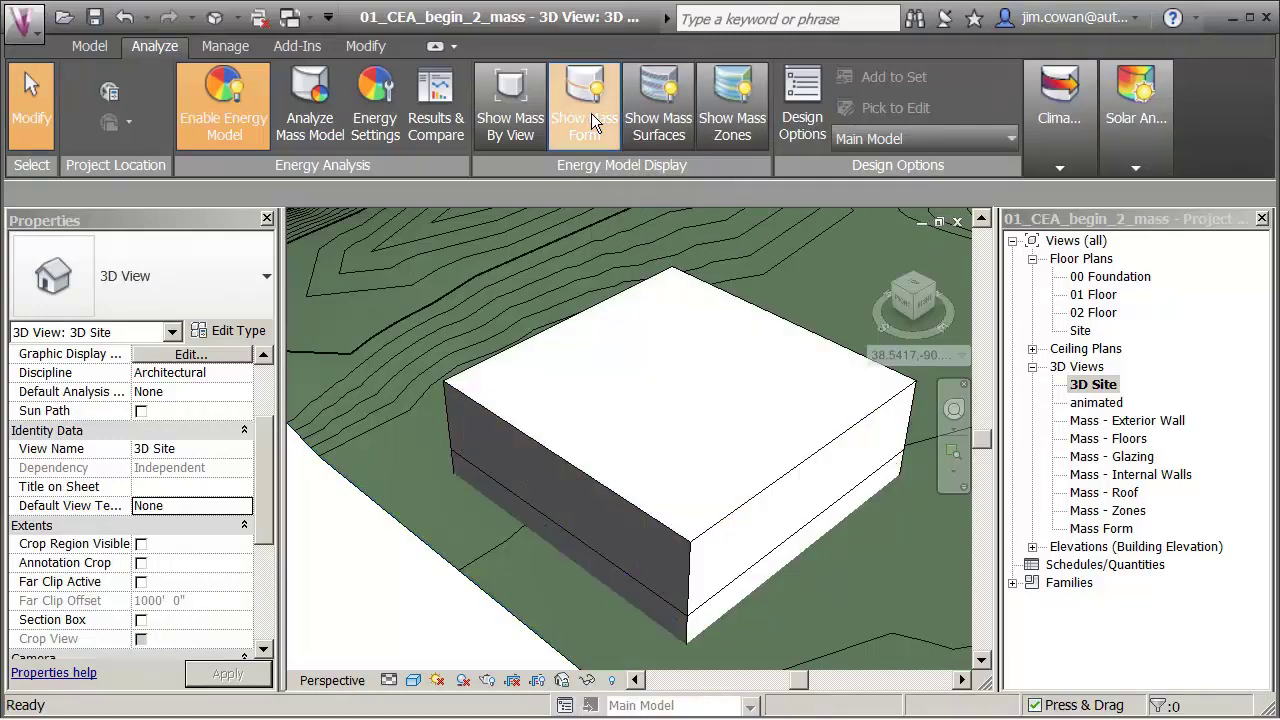
{"action": "left_click", "coordinate": [661, 103]}
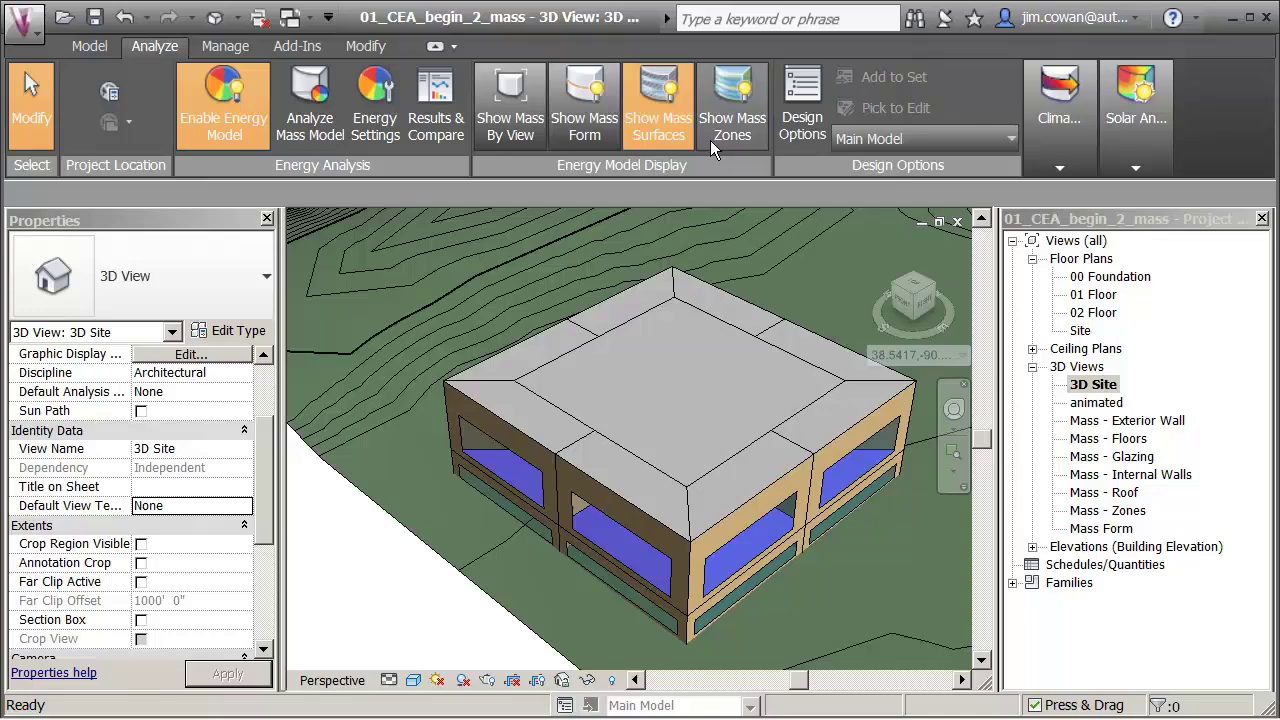
{"action": "left_click", "coordinate": [720, 117]}
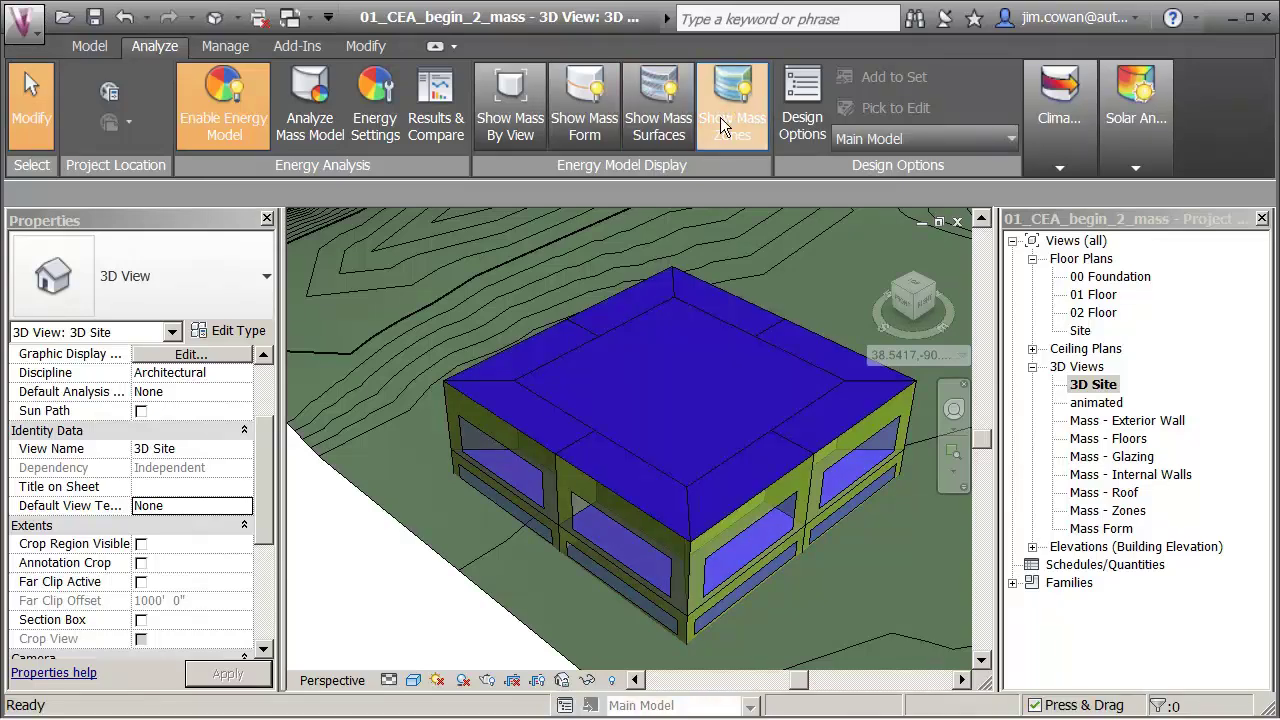
{"action": "left_click", "coordinate": [670, 123]}
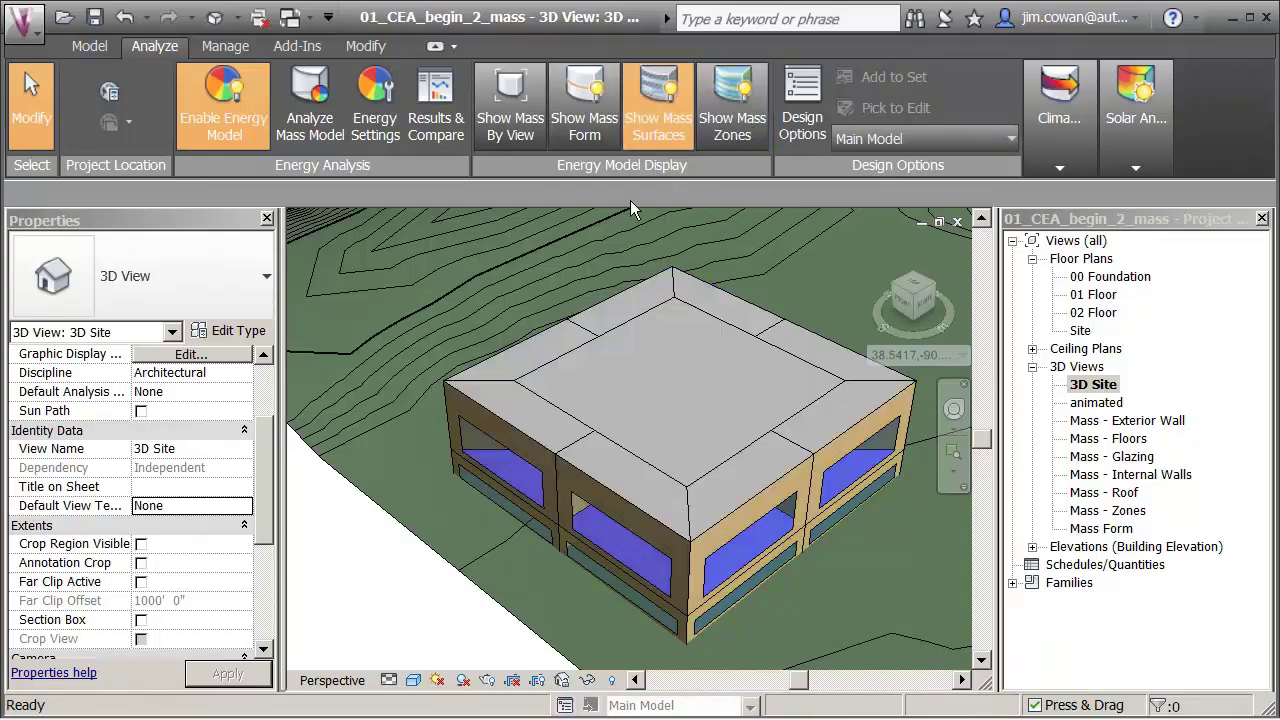
Step: Tab-select one exterior wall face and set its energy Values to <By Surface>
{"action": "key", "text": "Tab"}
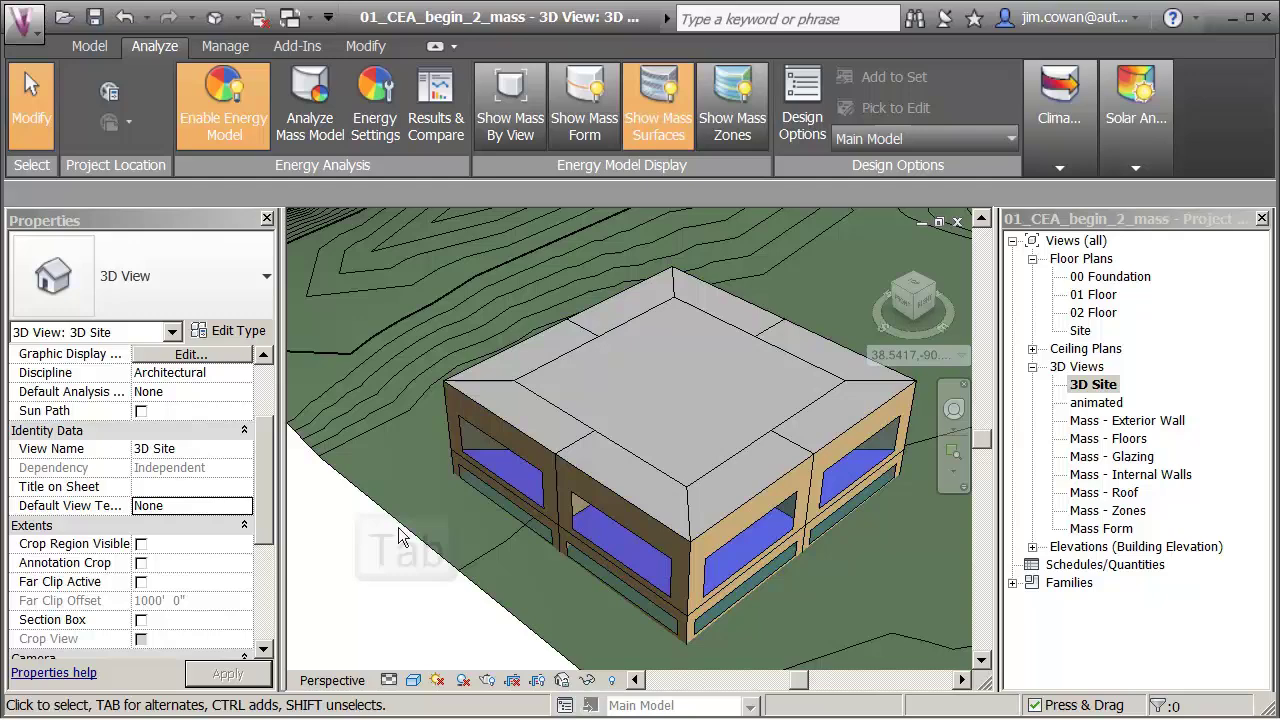
{"action": "left_click", "coordinate": [458, 406]}
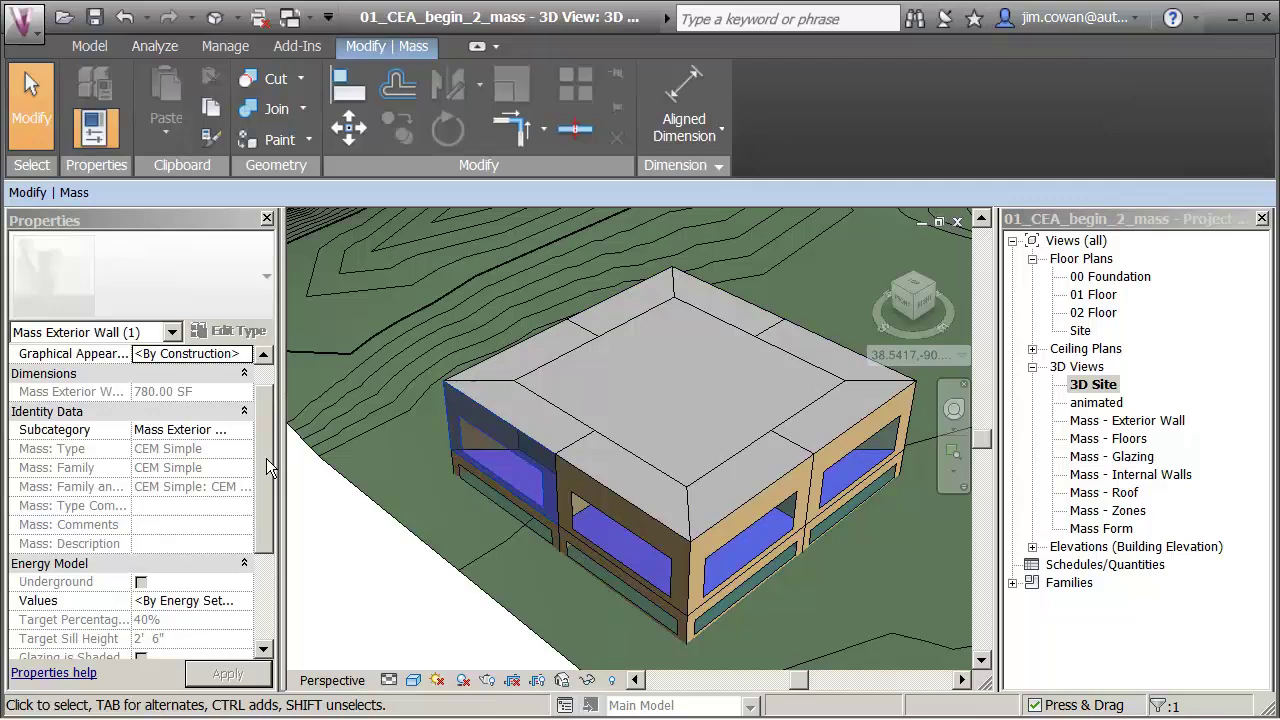
{"action": "scroll", "coordinate": [265, 484], "scroll_direction": "down", "scroll_amount": 3}
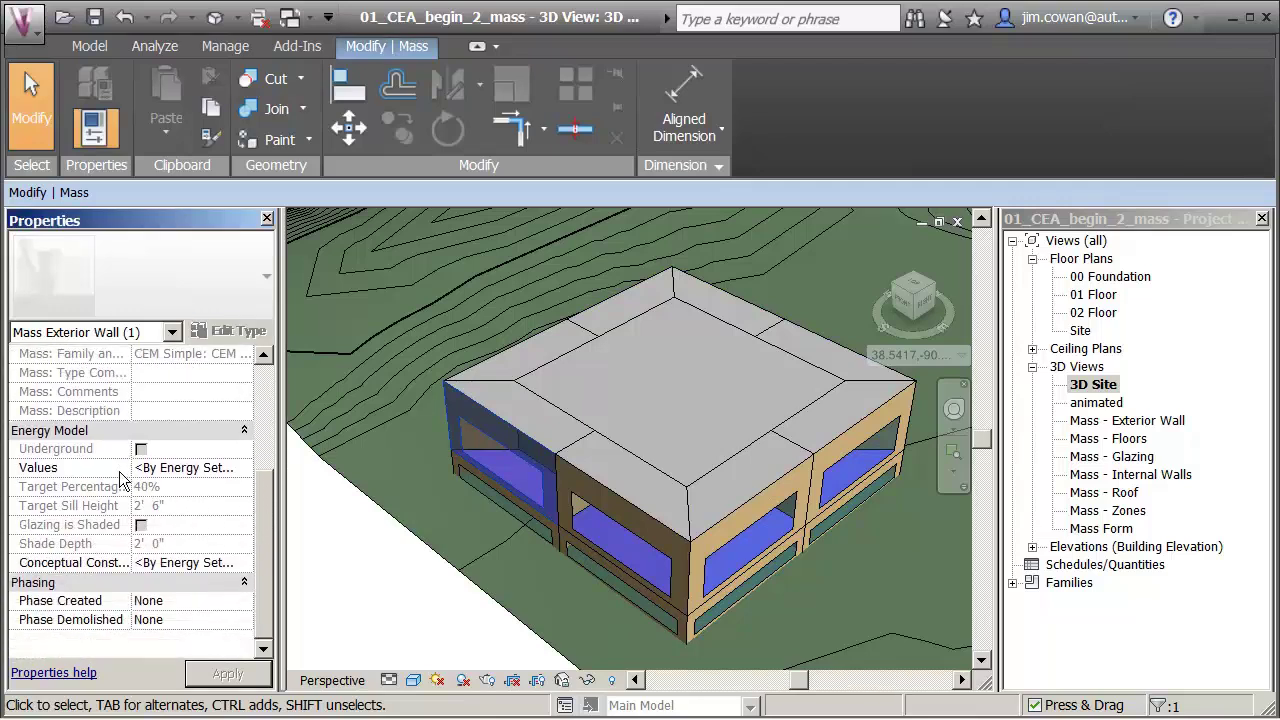
{"action": "left_click", "coordinate": [238, 477]}
{"action": "left_click", "coordinate": [243, 469]}
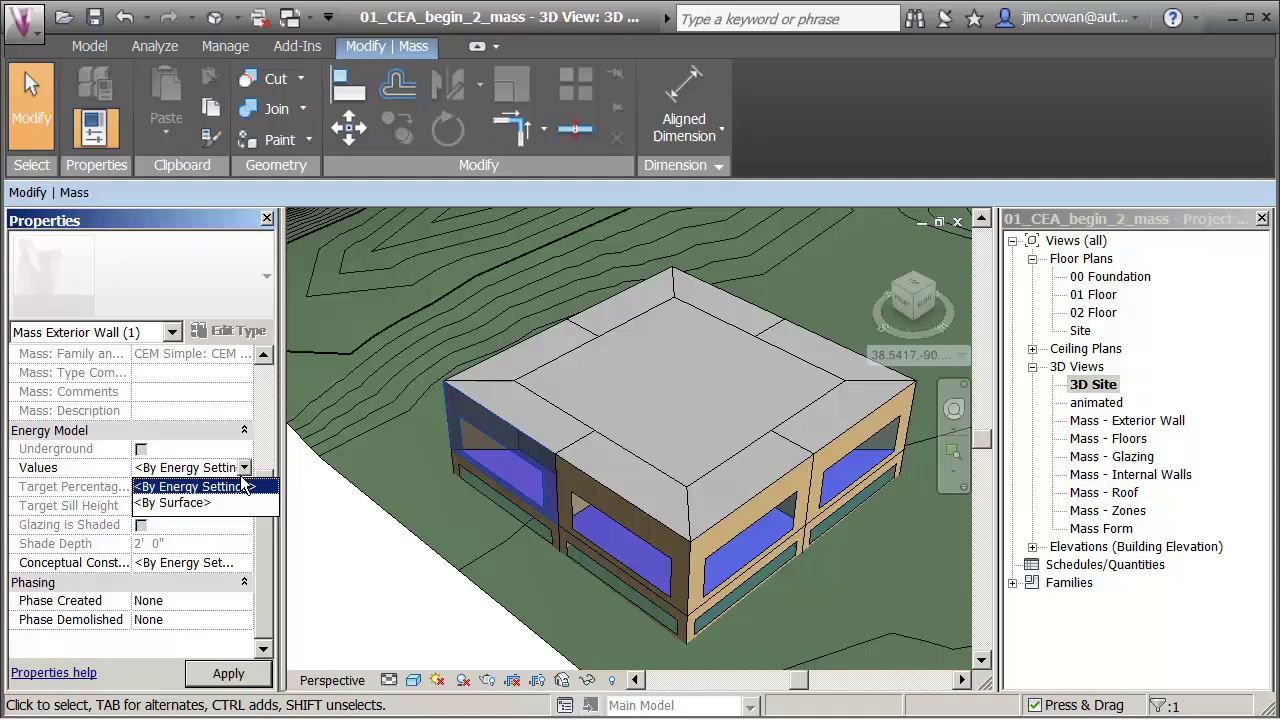
{"action": "left_click", "coordinate": [176, 503]}
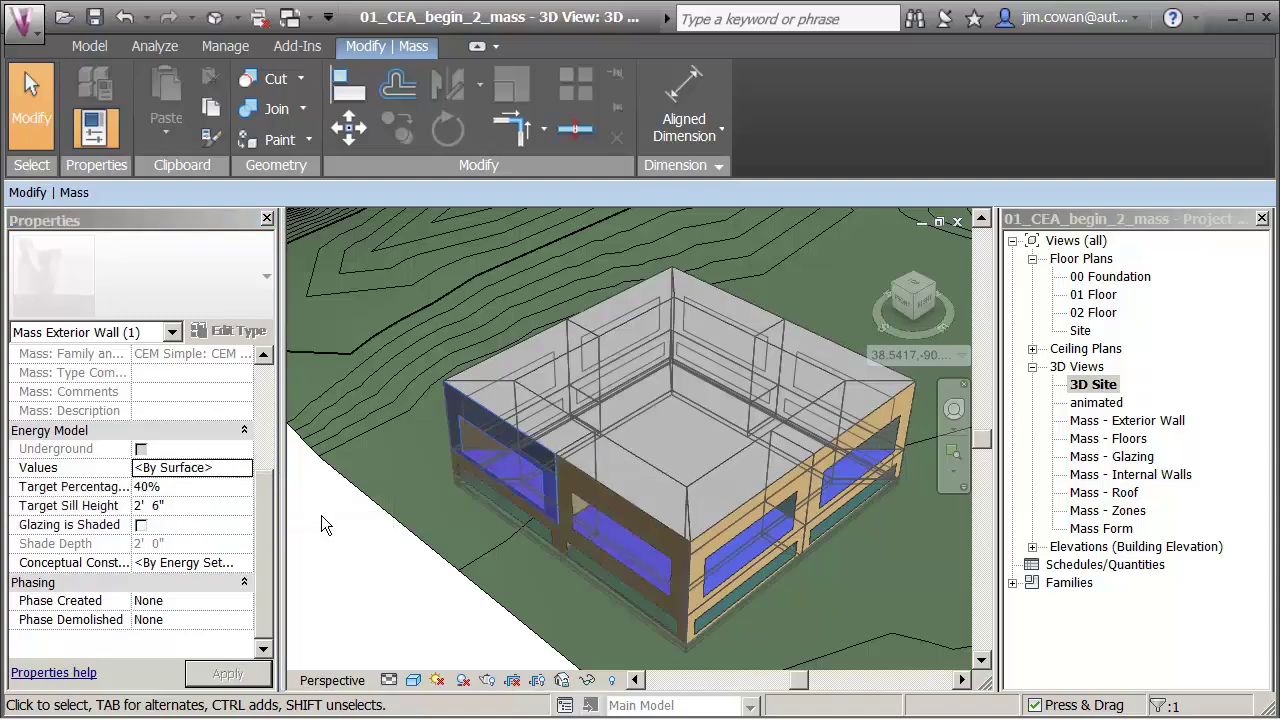
Step: Give the wall face 80% target glazing, shaded glazing with 4' shade depth, and apply
{"action": "left_click", "coordinate": [213, 487]}
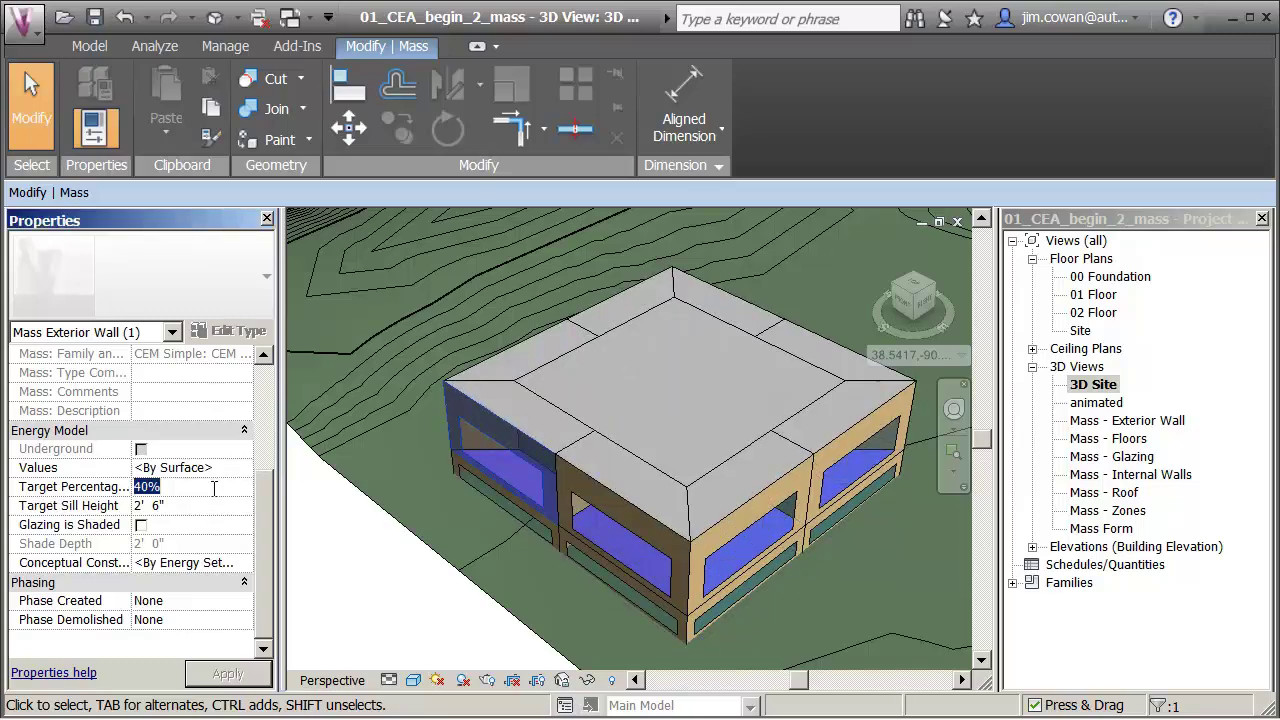
{"action": "type", "text": "80"}
{"action": "left_click", "coordinate": [202, 508]}
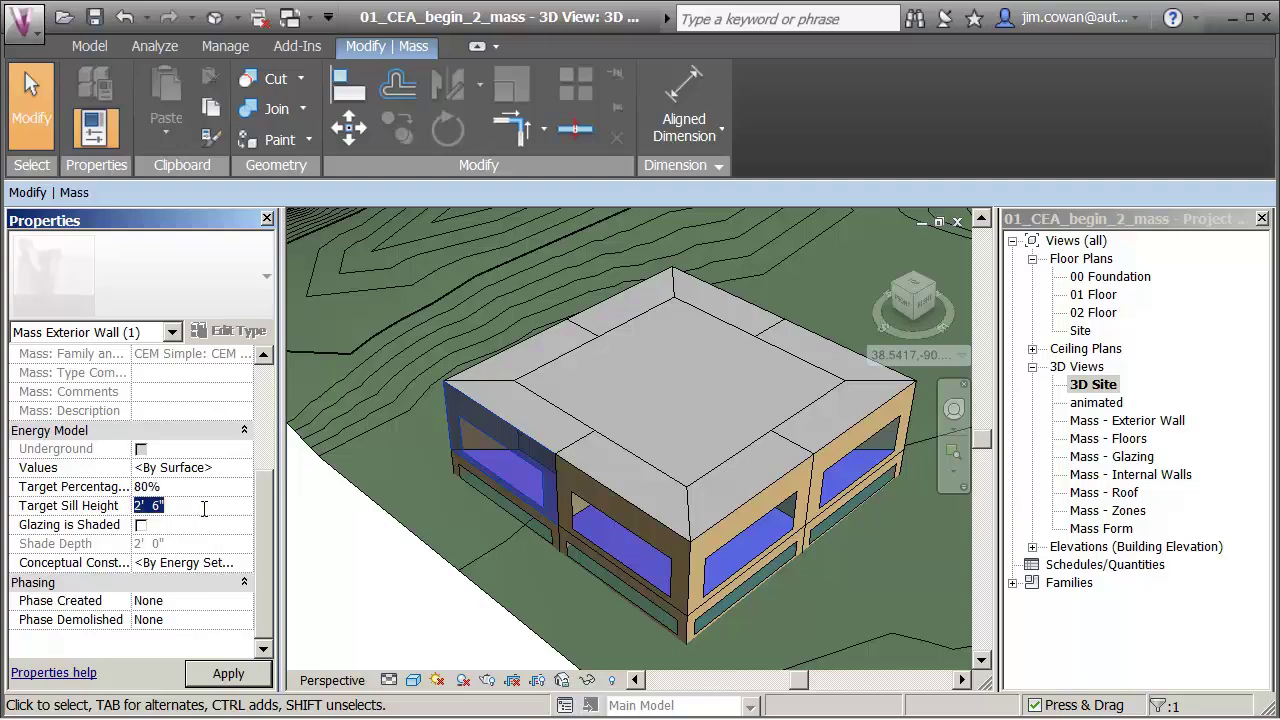
{"action": "left_click", "coordinate": [141, 525]}
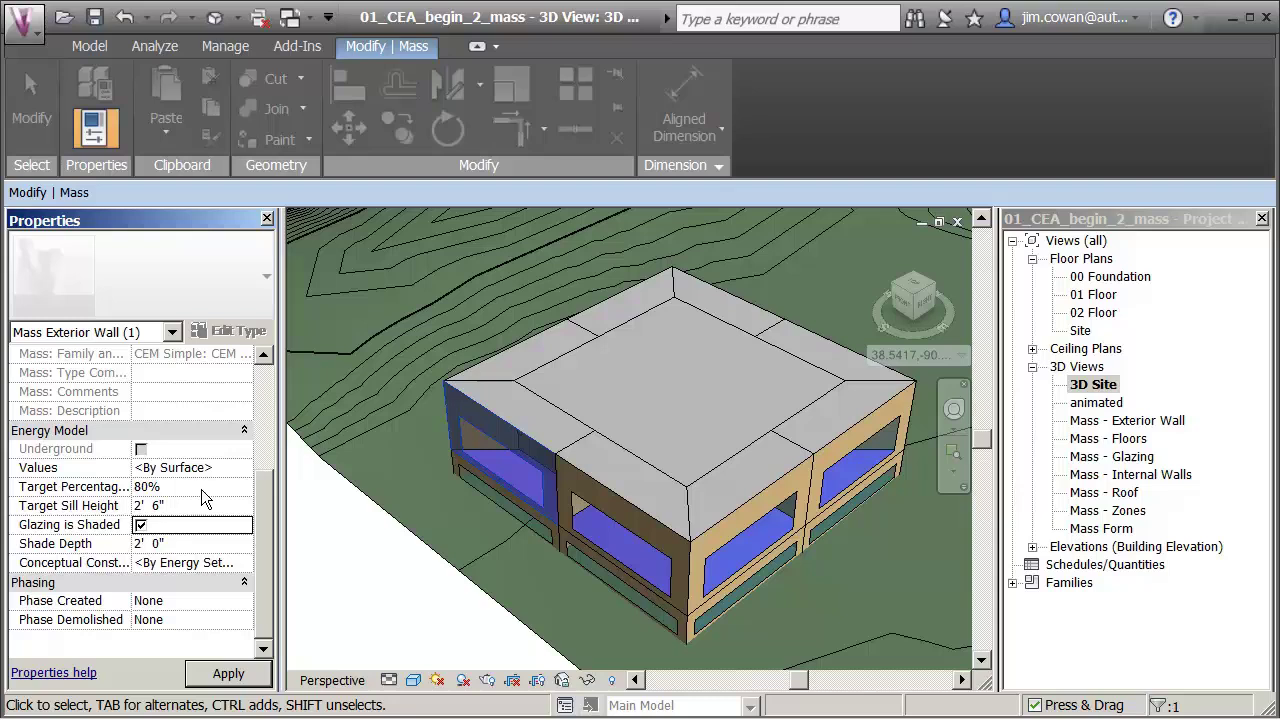
{"action": "left_click", "coordinate": [179, 545]}
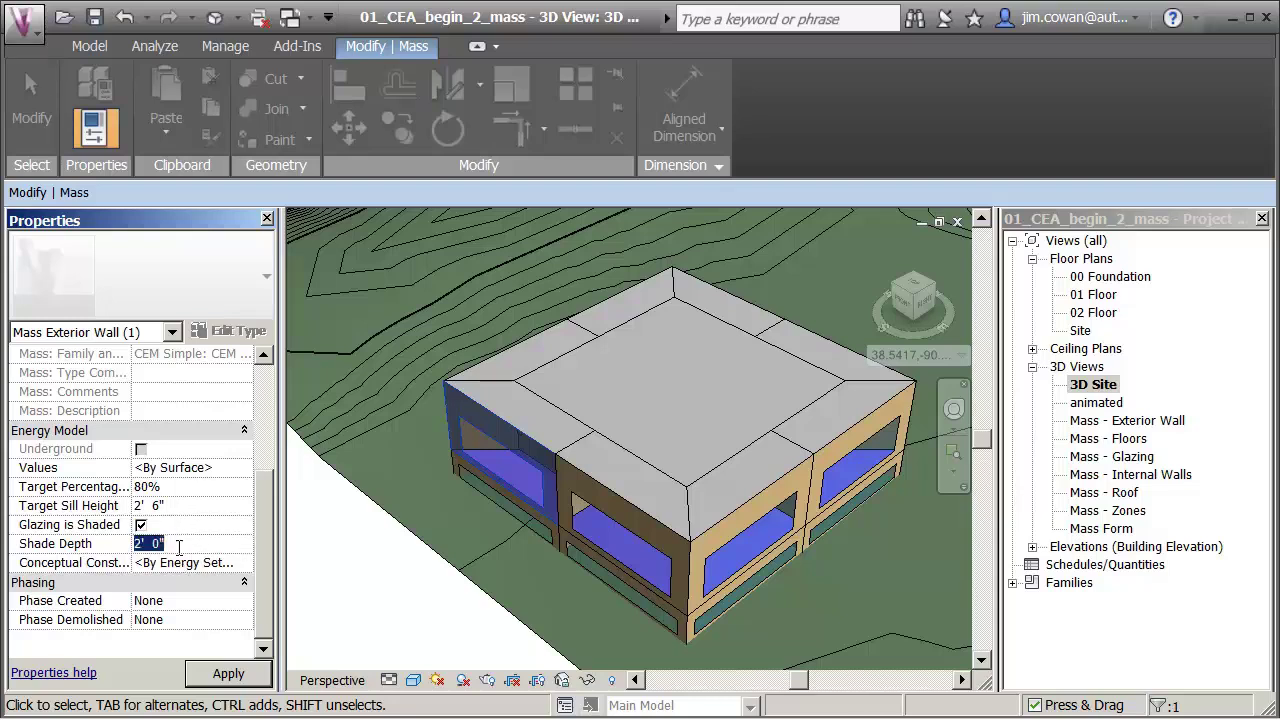
{"action": "type", "text": "4"}
{"action": "left_click", "coordinate": [246, 675]}
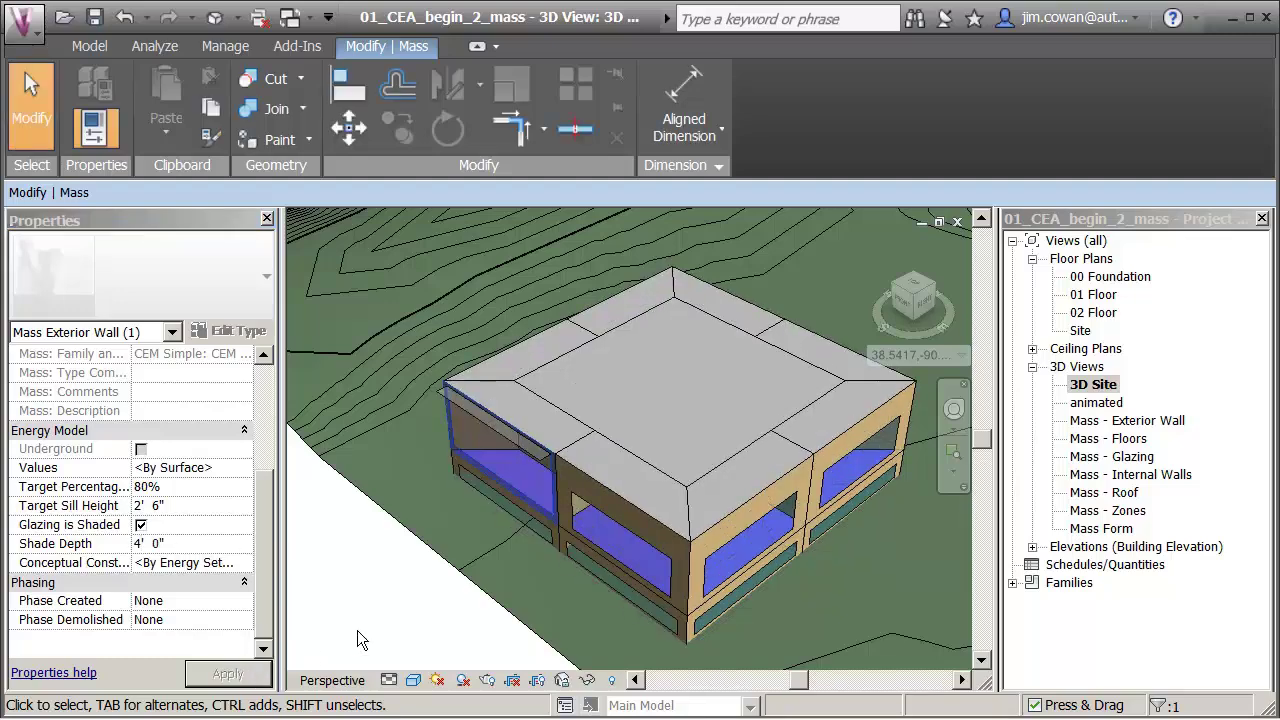
Step: Deselect the wall face and reframe the view on the whole building
{"action": "left_click", "coordinate": [400, 590]}
{"action": "scroll", "coordinate": [492, 468], "scroll_direction": "up", "scroll_amount": 6}
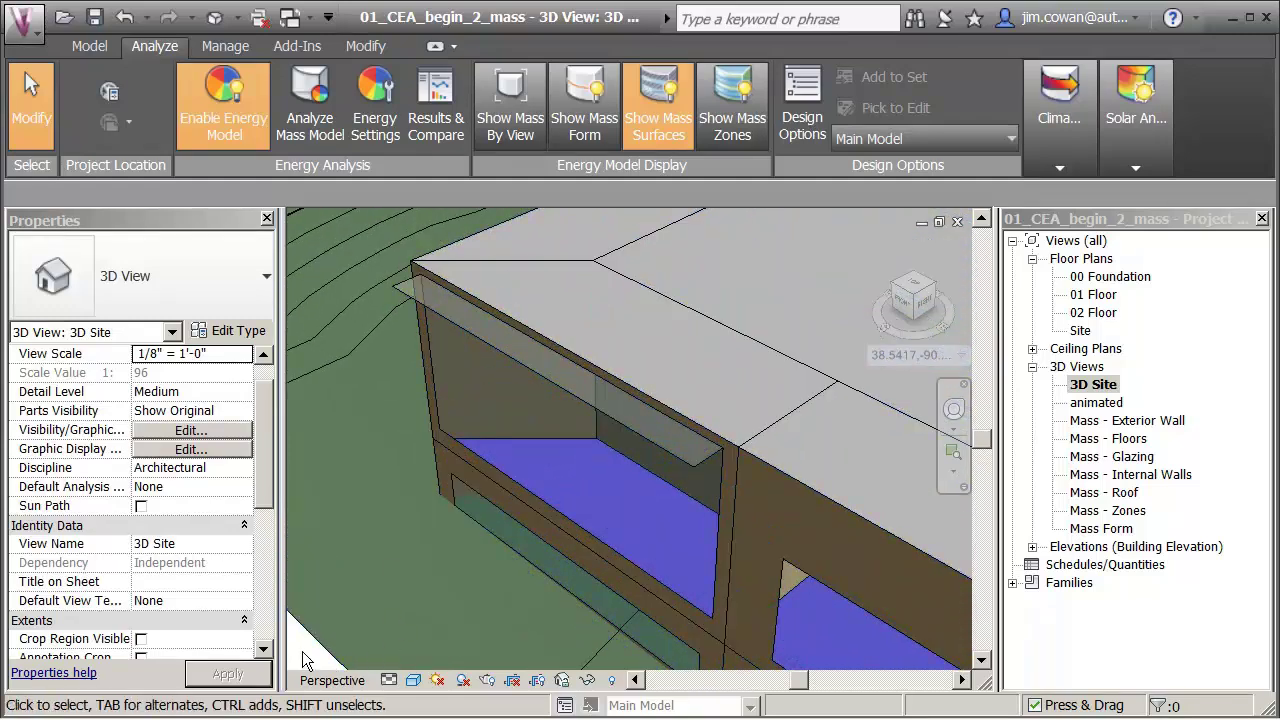
{"action": "scroll", "coordinate": [368, 490], "scroll_direction": "down", "scroll_amount": 8}
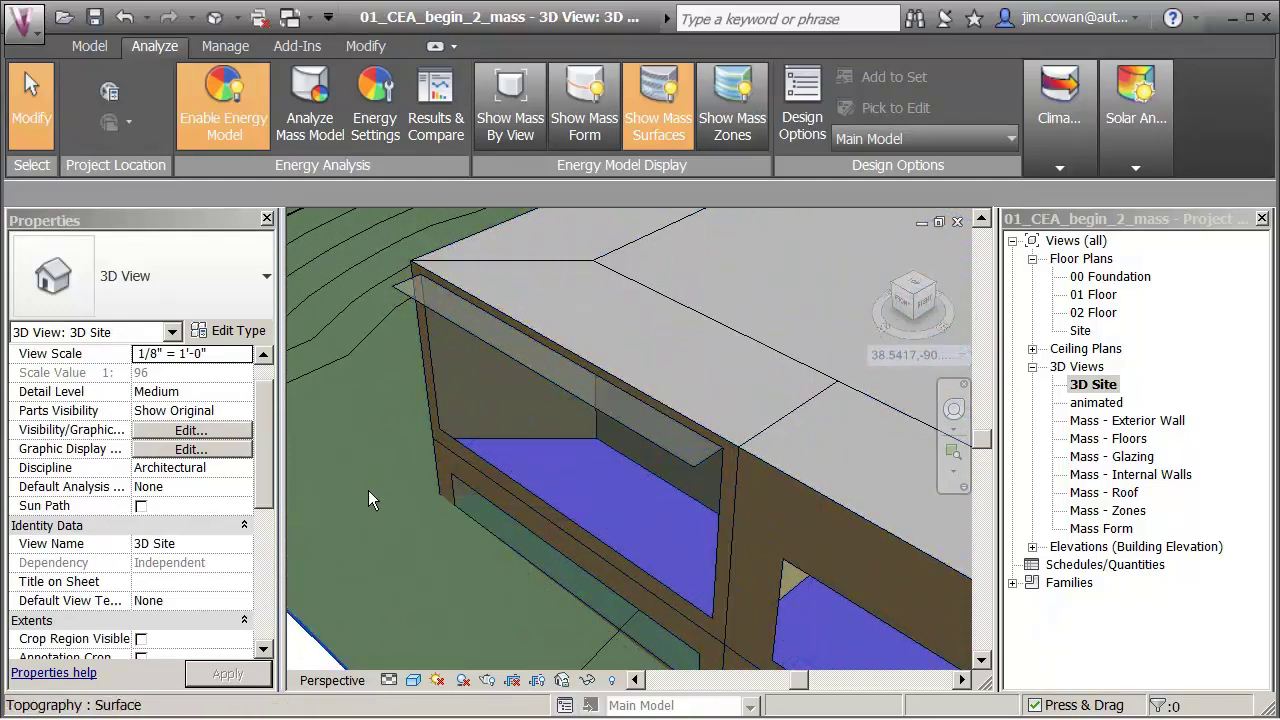
{"action": "middle_click_drag", "start_coordinate": [404, 497], "coordinate": [480, 392]}
{"action": "scroll", "coordinate": [482, 458], "scroll_direction": "up", "scroll_amount": 2}
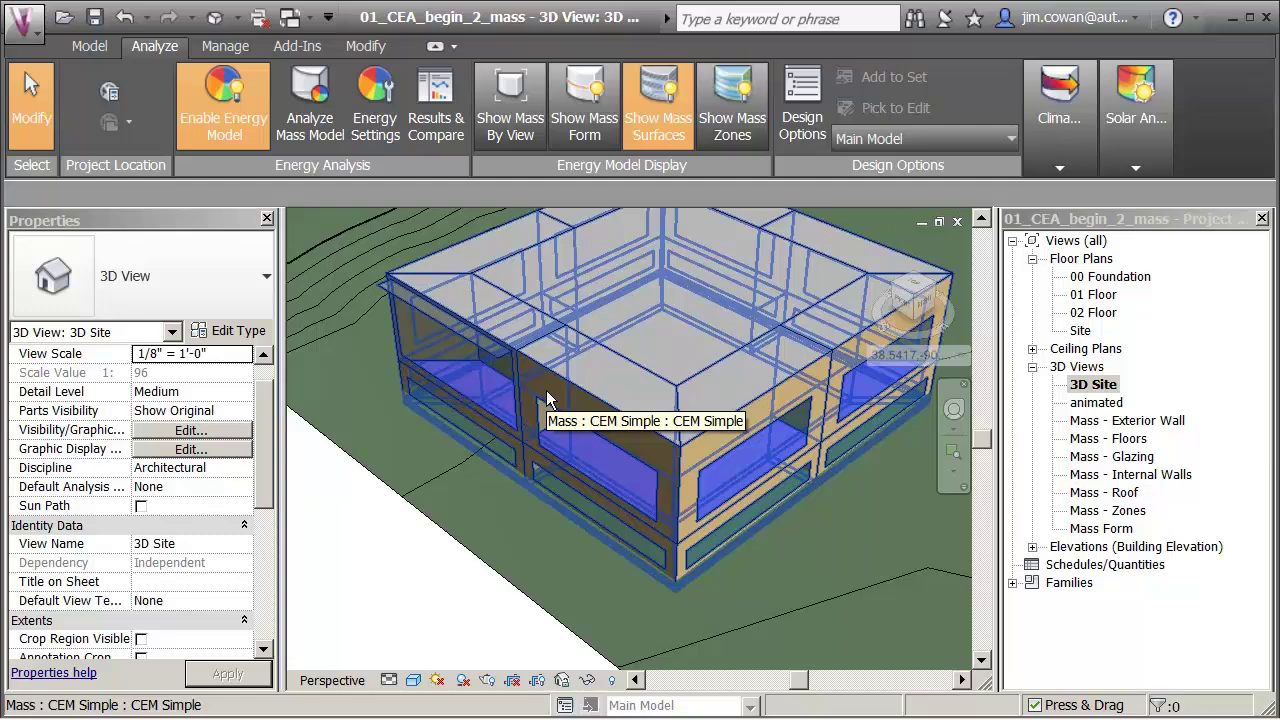
Step: Tab-select the front exterior wall face and set its energy Values to <By Surface>
{"action": "key", "text": "Tab"}
{"action": "left_click", "coordinate": [546, 390]}
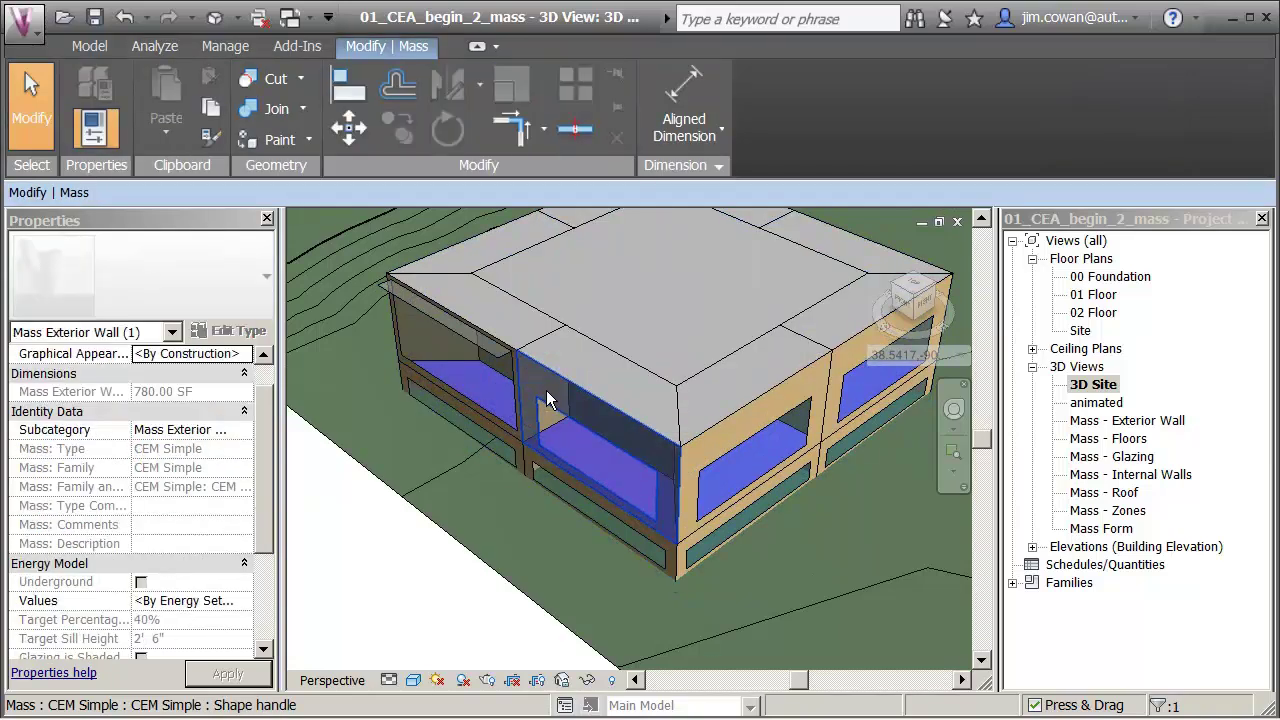
{"action": "left_click_drag", "start_coordinate": [266, 511], "coordinate": [262, 600]}
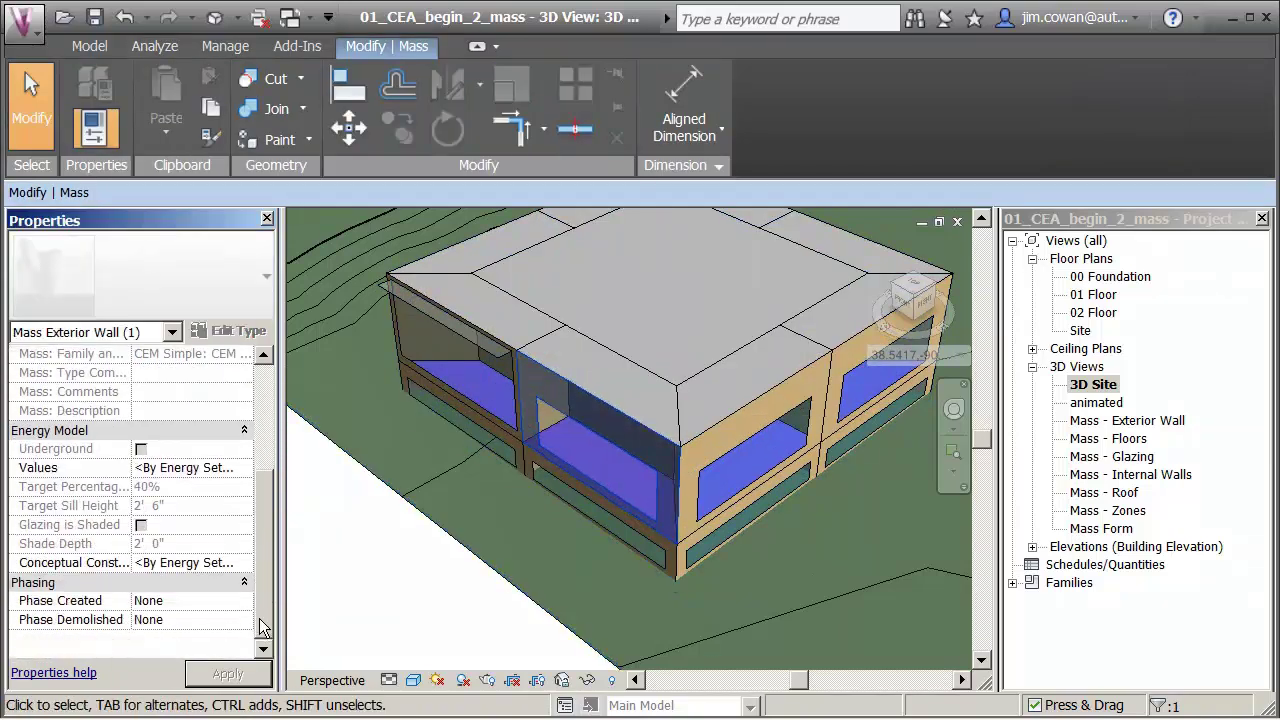
{"action": "left_click", "coordinate": [247, 470]}
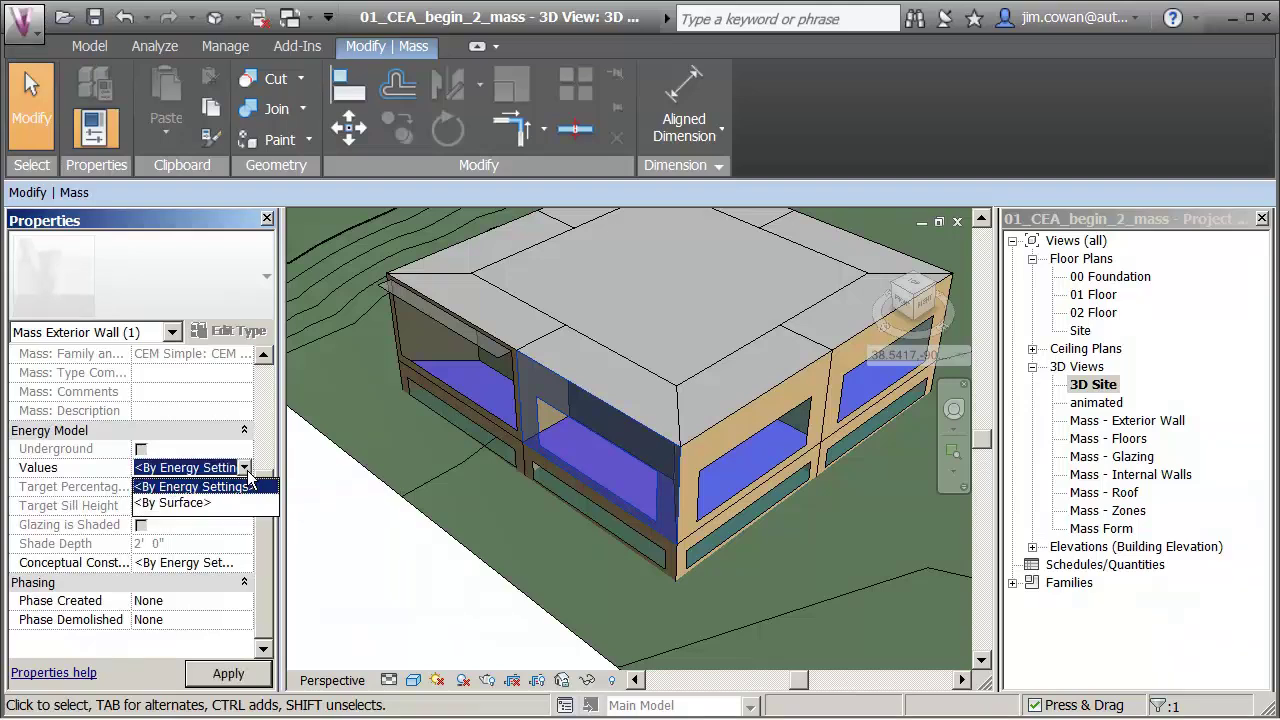
{"action": "left_click", "coordinate": [195, 505]}
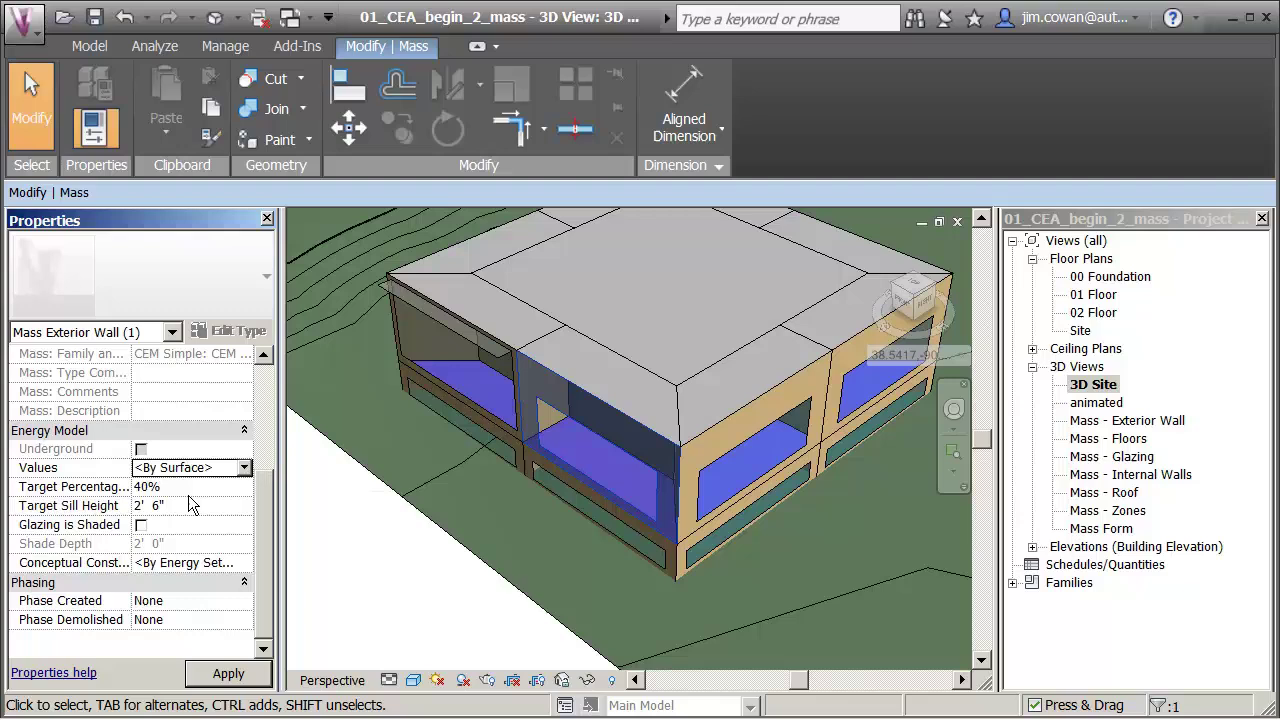
Step: Replace 40% with 80% target glazing, turn on shading with 4' depth, and apply
{"action": "left_click", "coordinate": [188, 489]}
{"action": "double_click", "coordinate": [188, 489]}
{"action": "type", "text": "80"}
{"action": "left_click", "coordinate": [141, 527]}
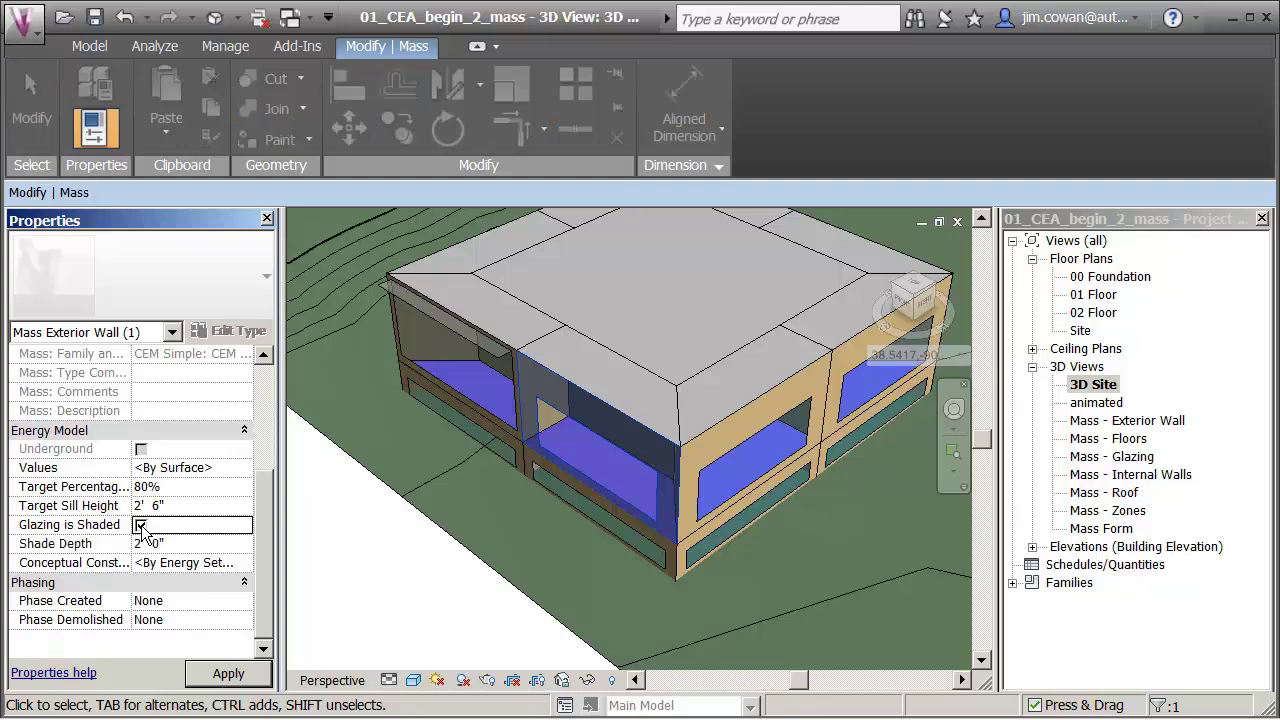
{"action": "left_click", "coordinate": [184, 546]}
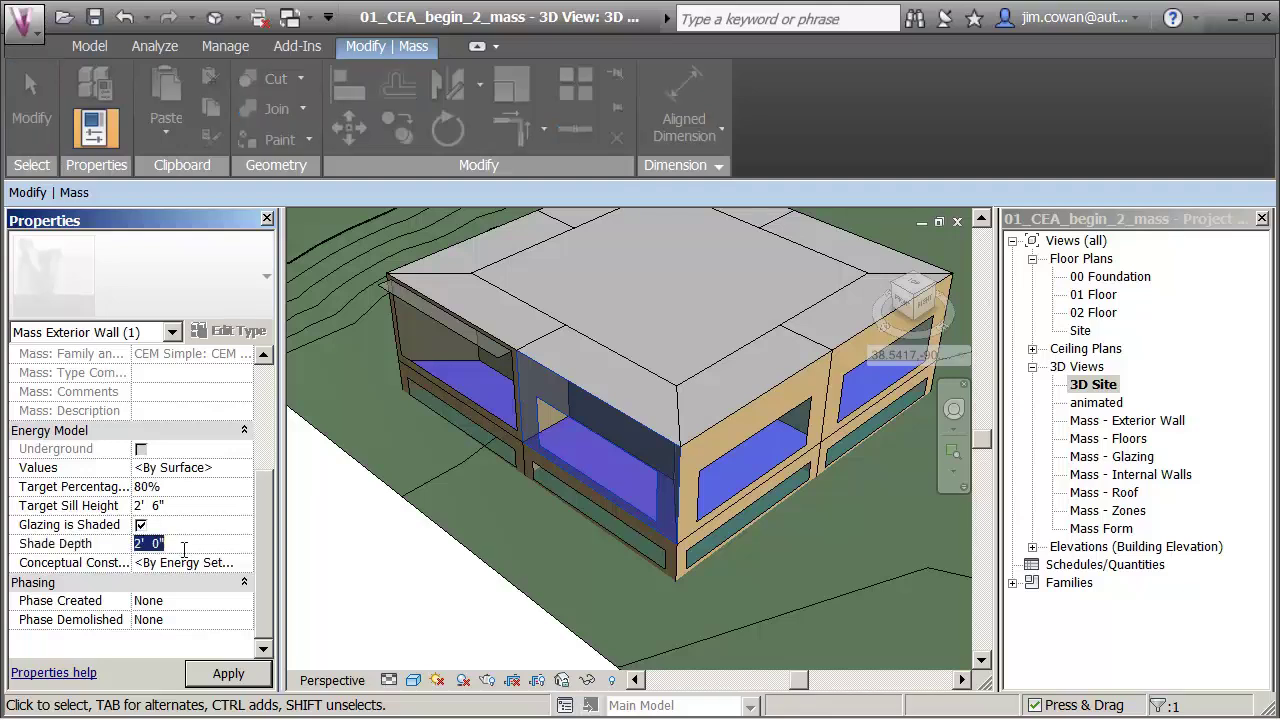
{"action": "type", "text": "4"}
{"action": "left_click", "coordinate": [250, 678]}
Step: Show the mass zones, select the 02 Floor zone, and scroll Properties to Space Type
{"action": "left_click", "coordinate": [367, 625]}
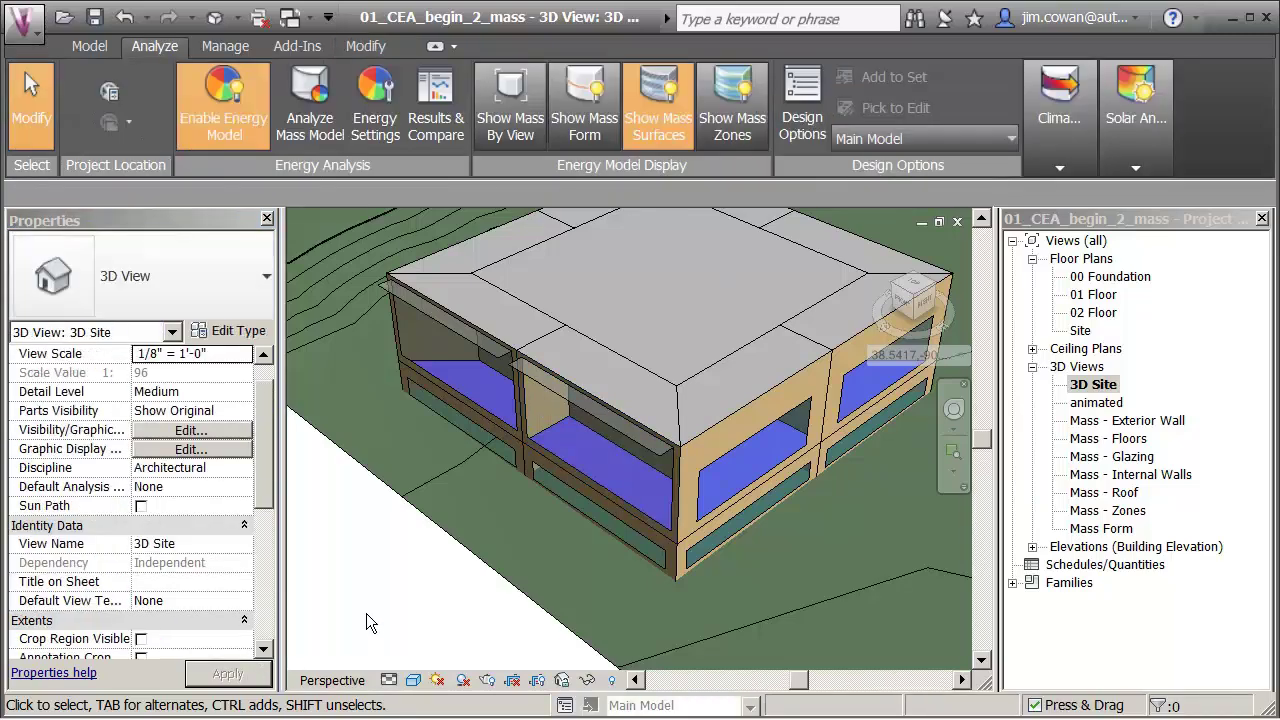
{"action": "scroll", "coordinate": [366, 620], "scroll_direction": "down", "scroll_amount": 2}
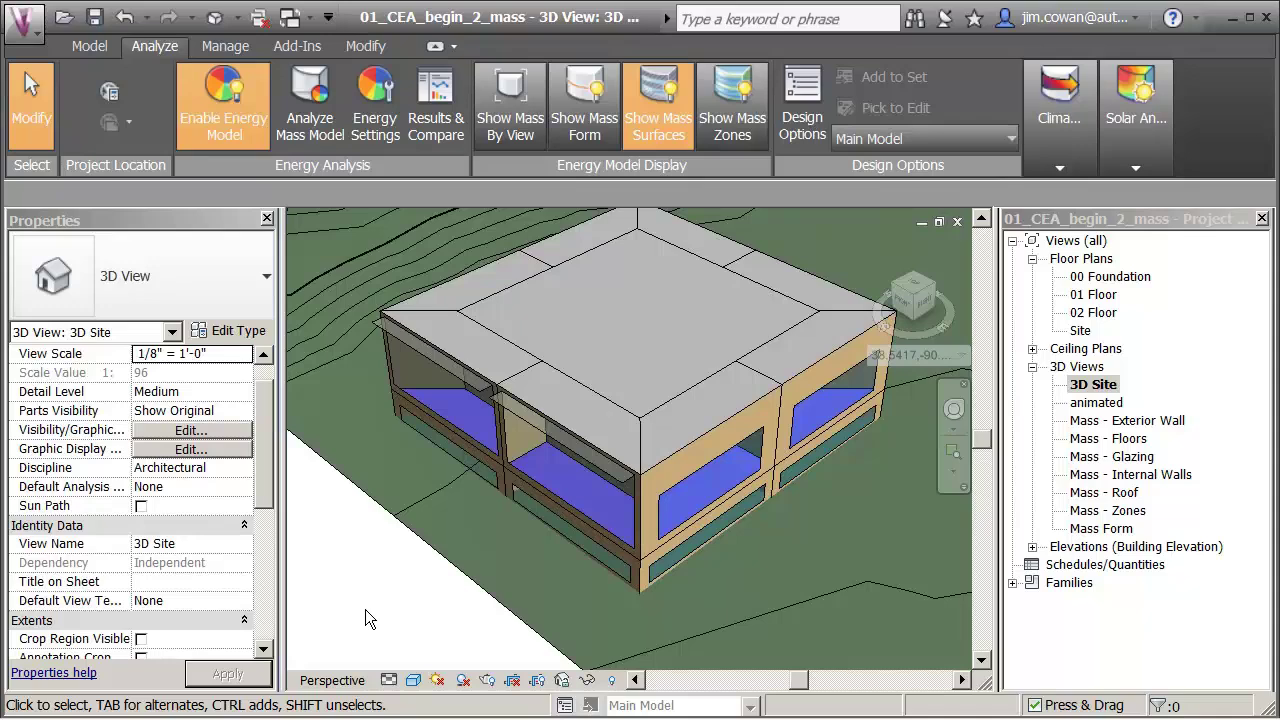
{"action": "left_click", "coordinate": [665, 110]}
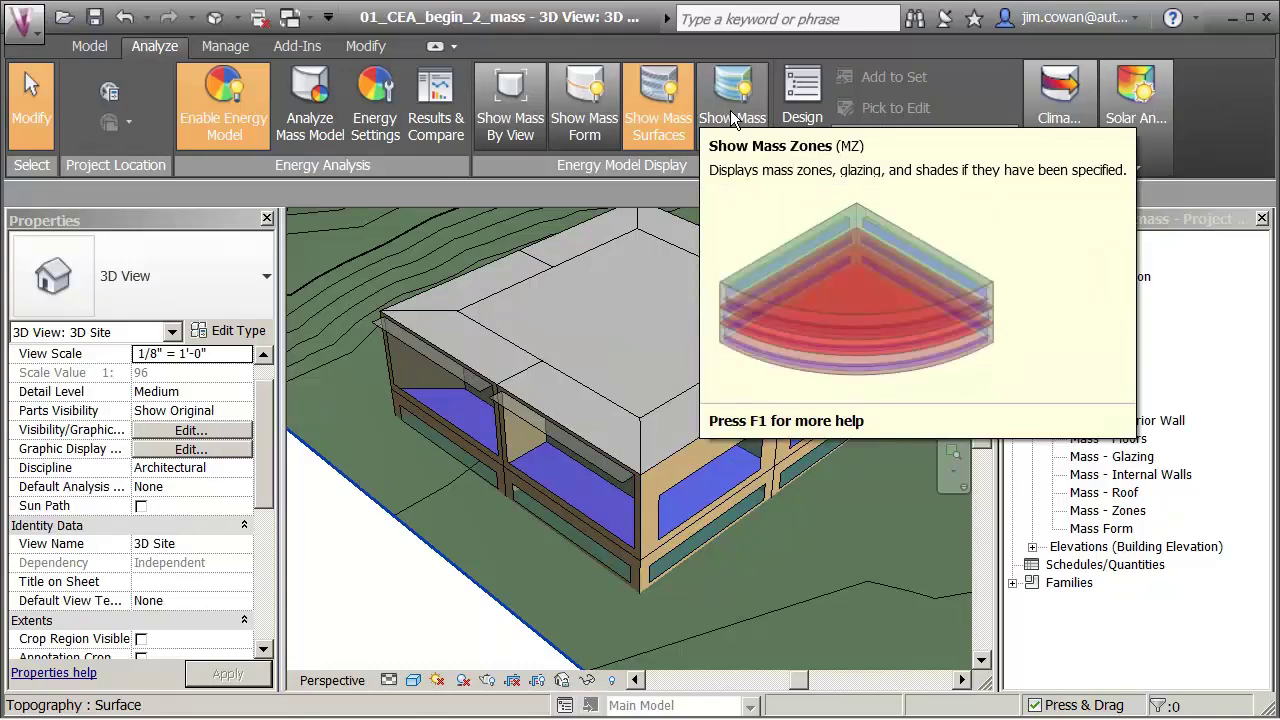
{"action": "left_click", "coordinate": [730, 112]}
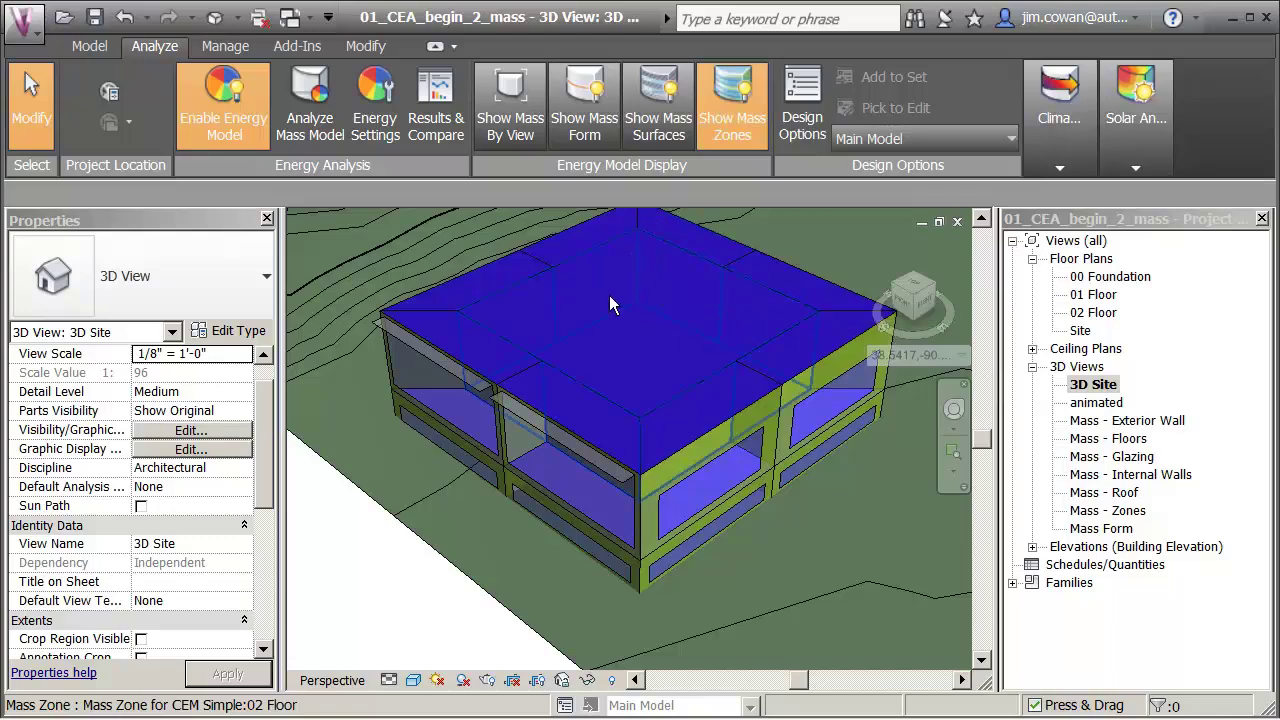
{"action": "left_click", "coordinate": [597, 282]}
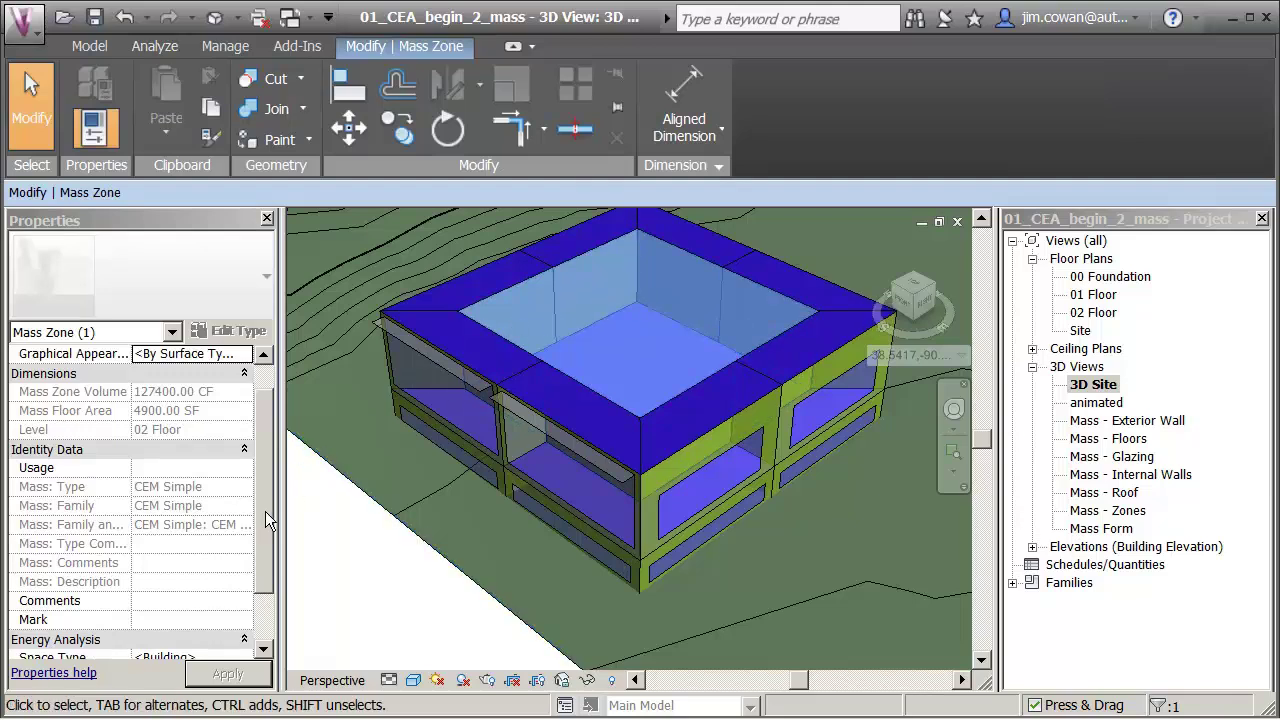
{"action": "left_click_drag", "start_coordinate": [265, 514], "coordinate": [264, 572]}
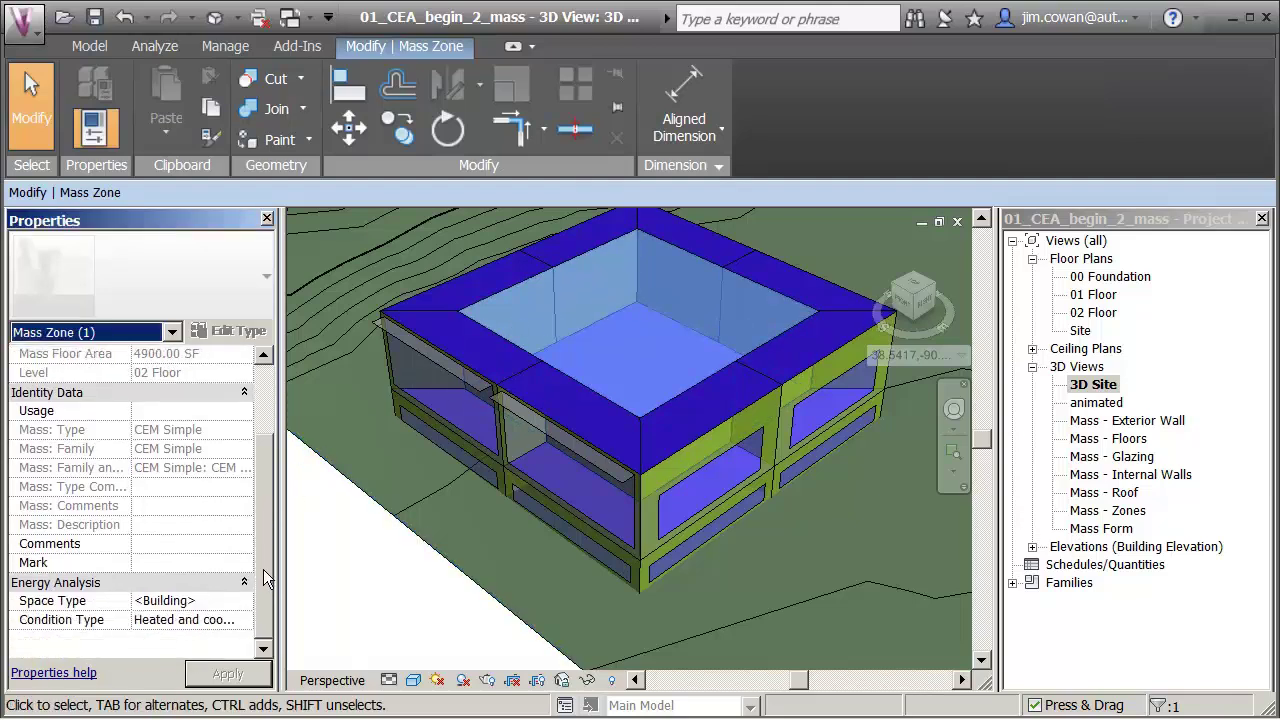
Step: Change the 02 Floor zone's Space Type from <Building> to Office - Open Plan and apply
{"action": "left_click", "coordinate": [209, 599]}
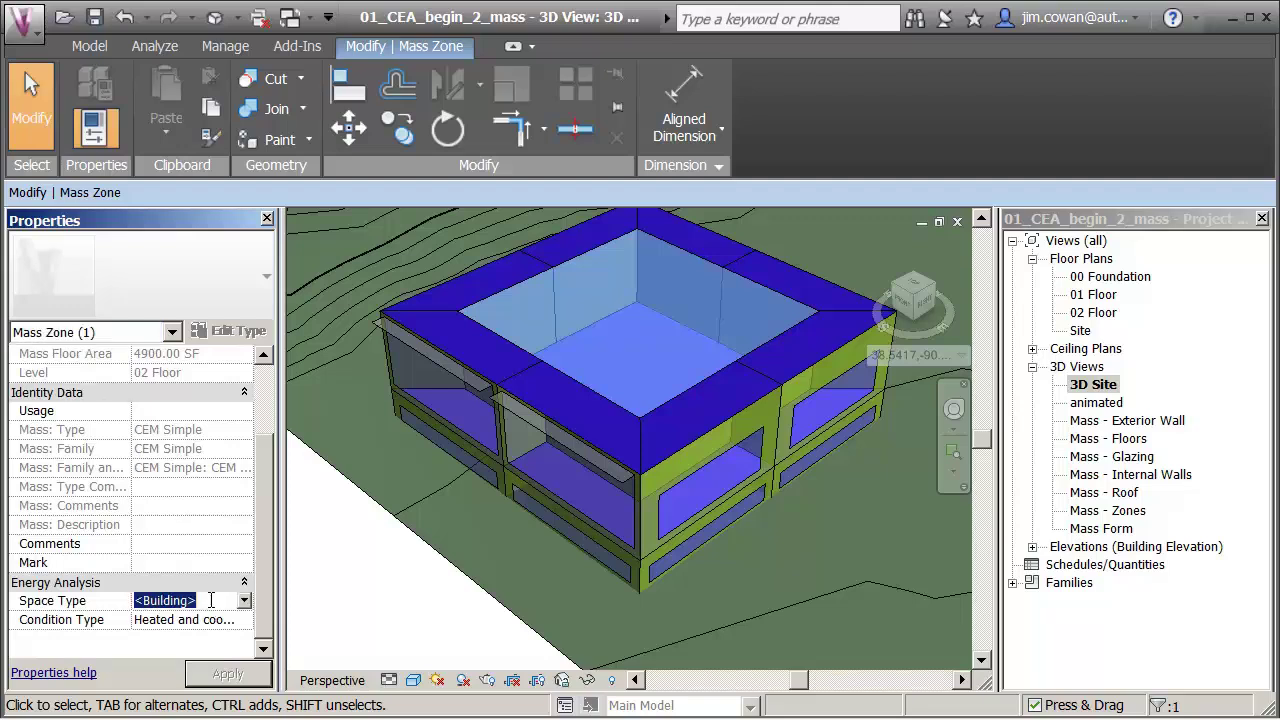
{"action": "left_click", "coordinate": [244, 601]}
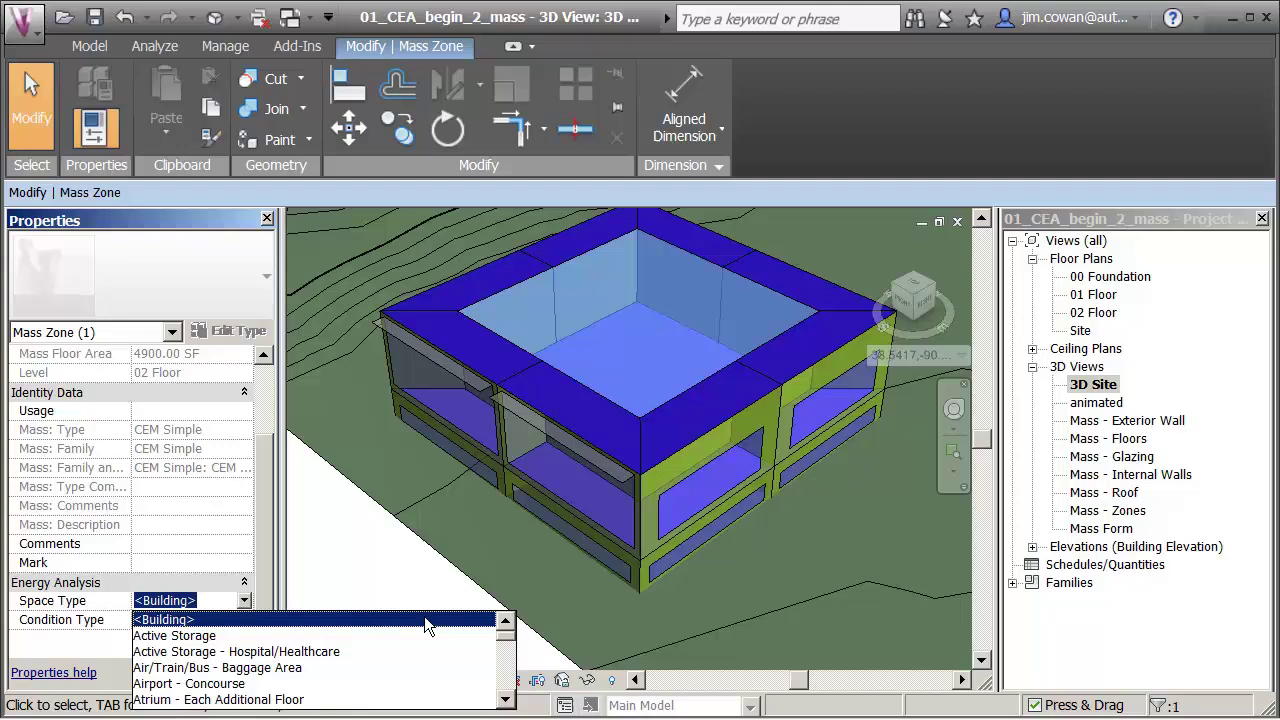
{"action": "left_click", "coordinate": [517, 668]}
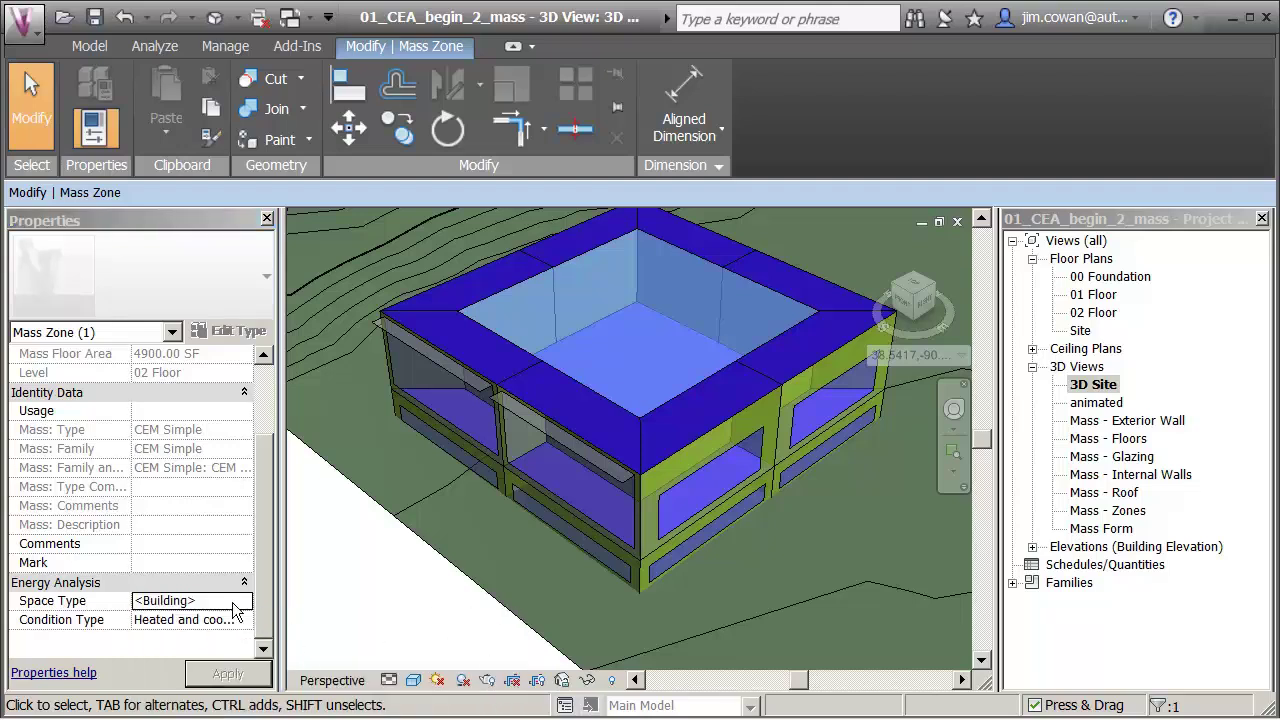
{"action": "left_click", "coordinate": [240, 610]}
{"action": "left_click", "coordinate": [246, 601]}
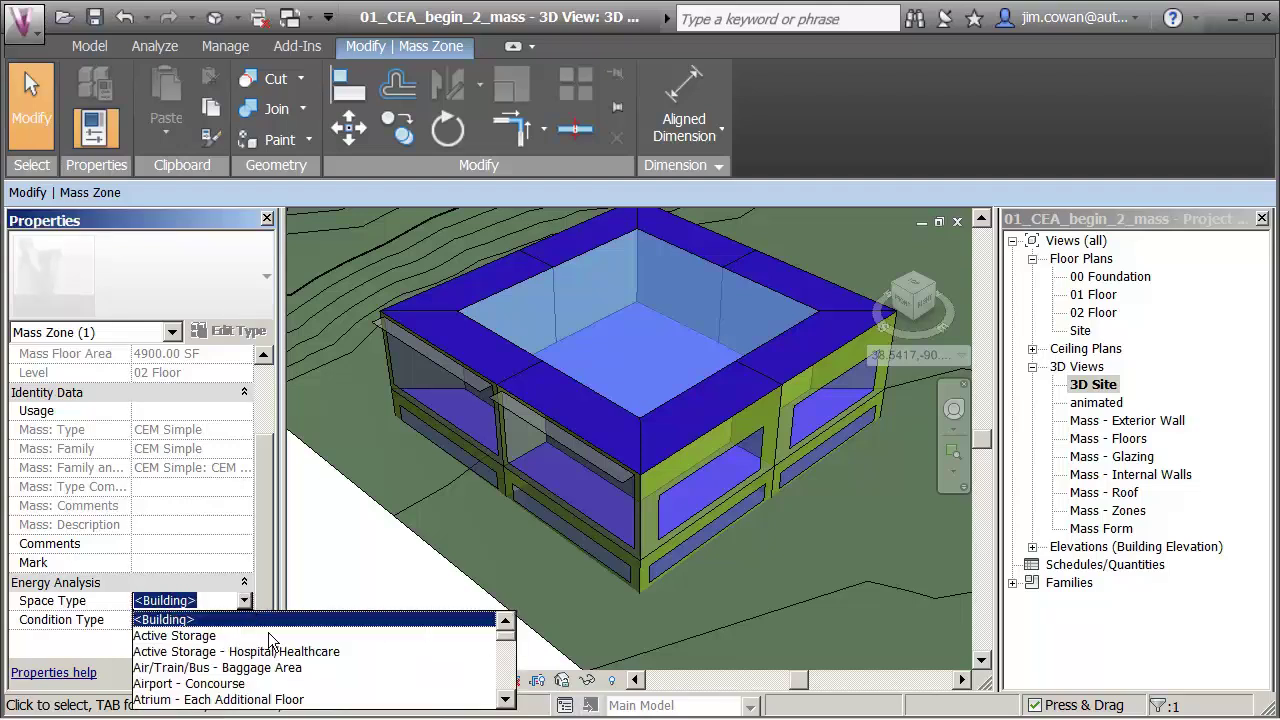
{"action": "left_click_drag", "start_coordinate": [507, 703], "coordinate": [507, 703]}
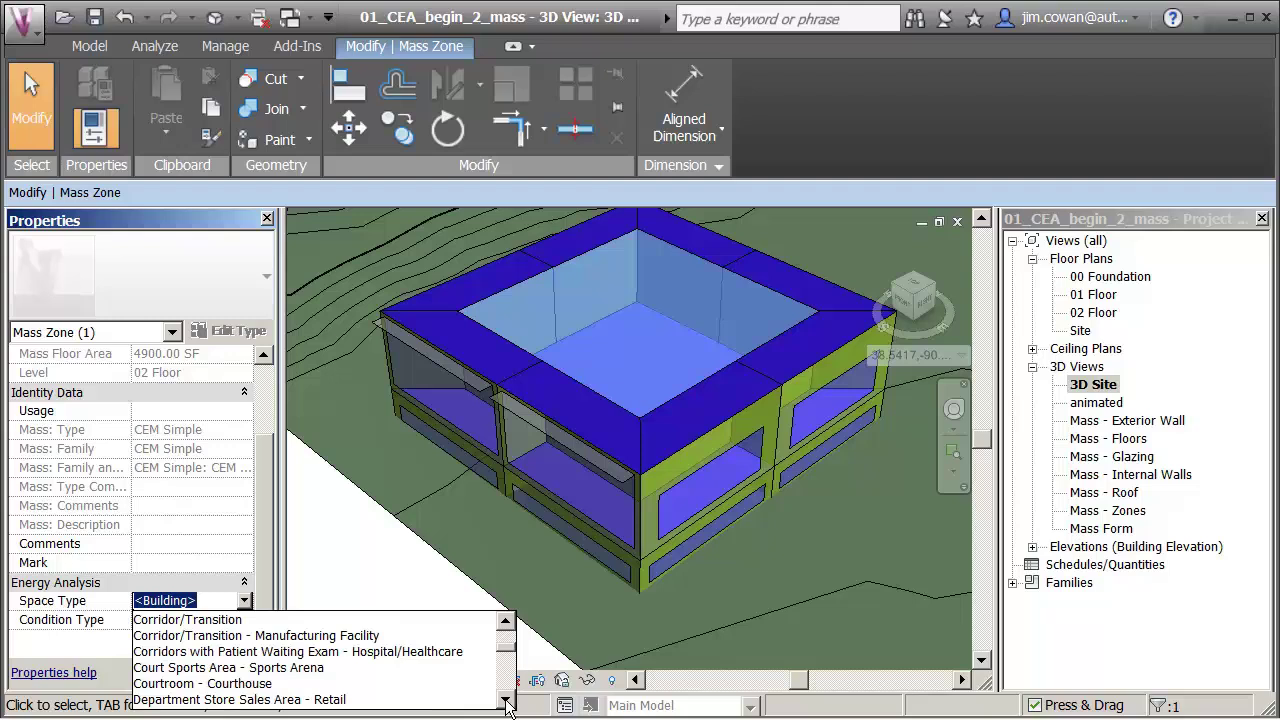
{"action": "key", "text": "o"}
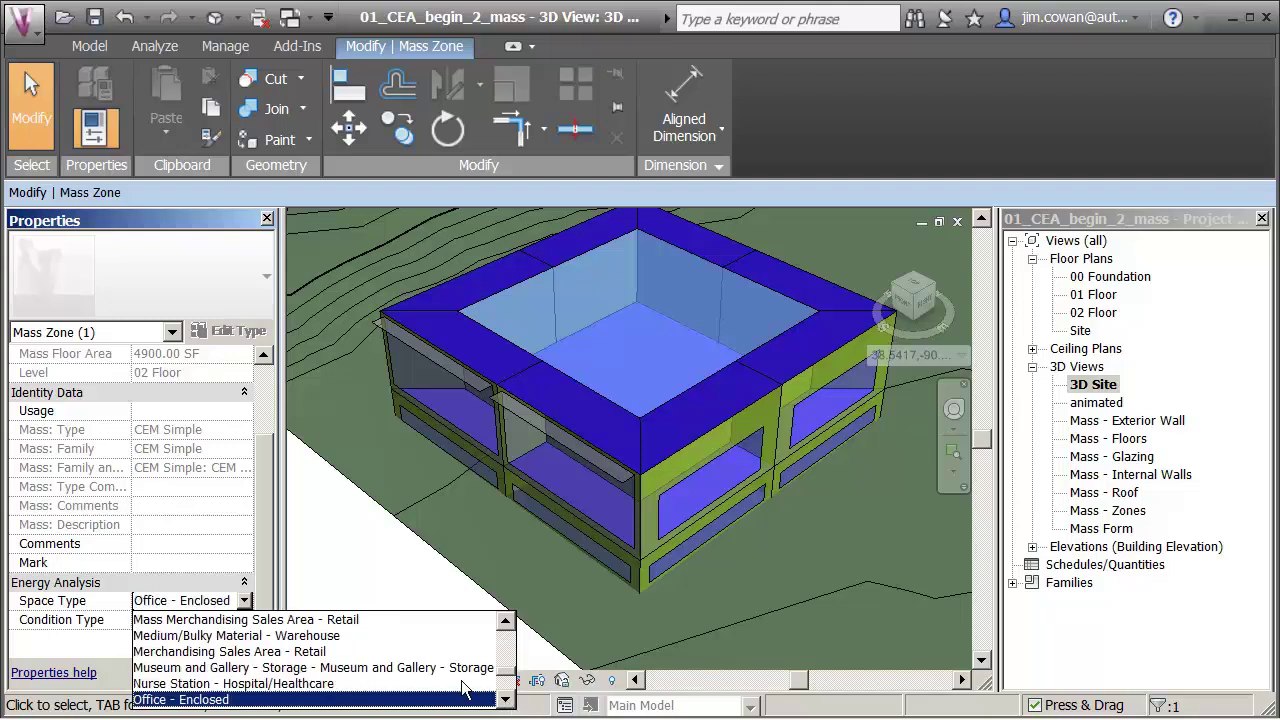
{"action": "left_click", "coordinate": [505, 703]}
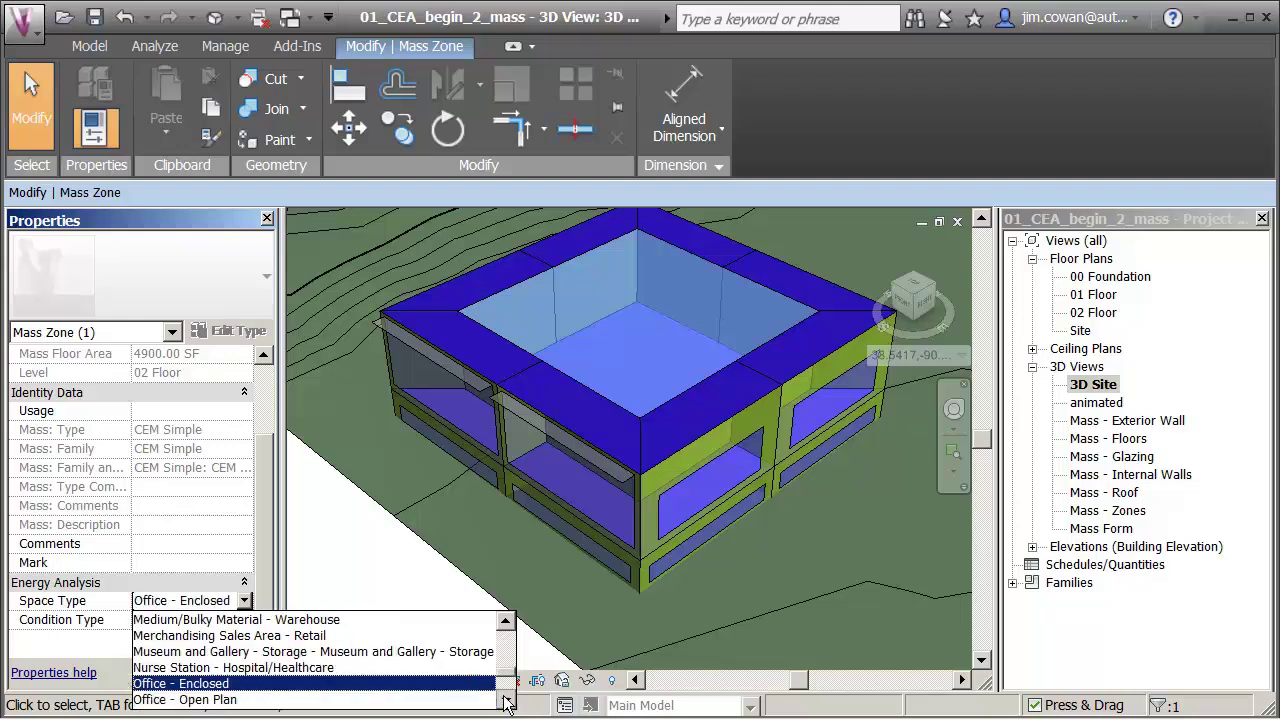
{"action": "left_click", "coordinate": [505, 703]}
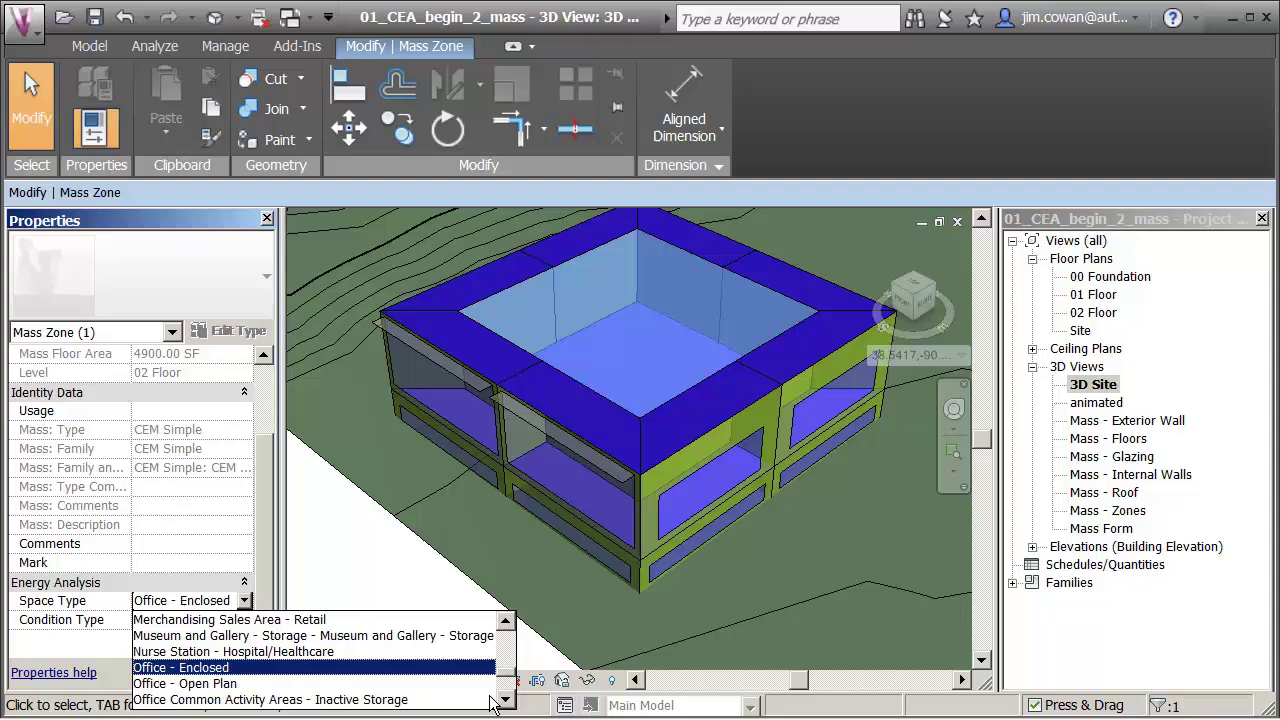
{"action": "left_click", "coordinate": [198, 686]}
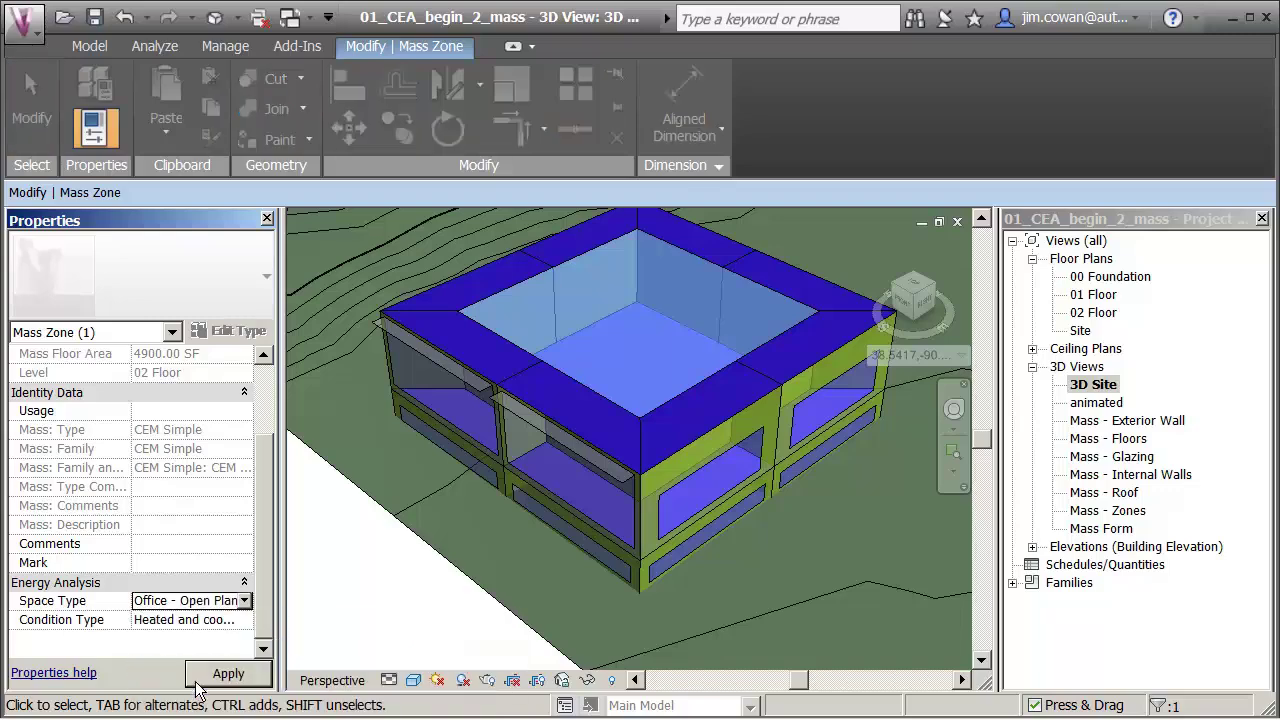
{"action": "left_click", "coordinate": [200, 678]}
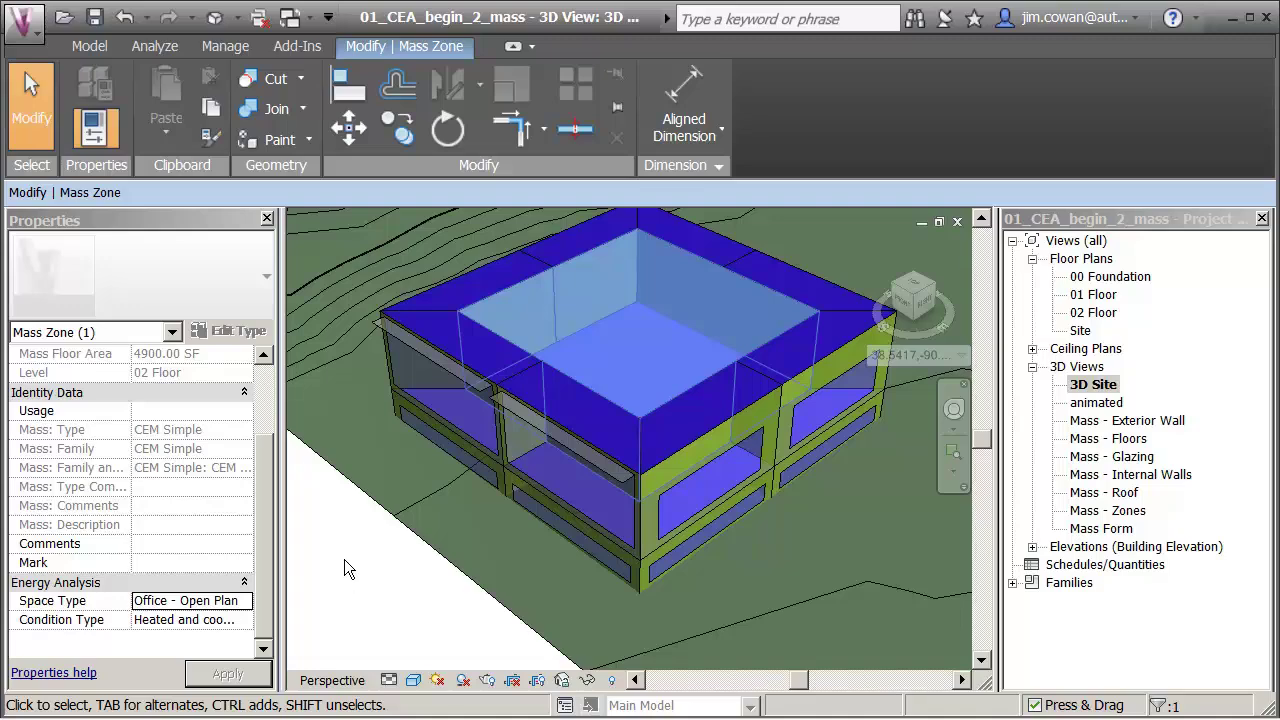
Step: Deselect the zone and switch mass display to Show Mass By View, hiding the building mass
{"action": "left_click", "coordinate": [344, 559]}
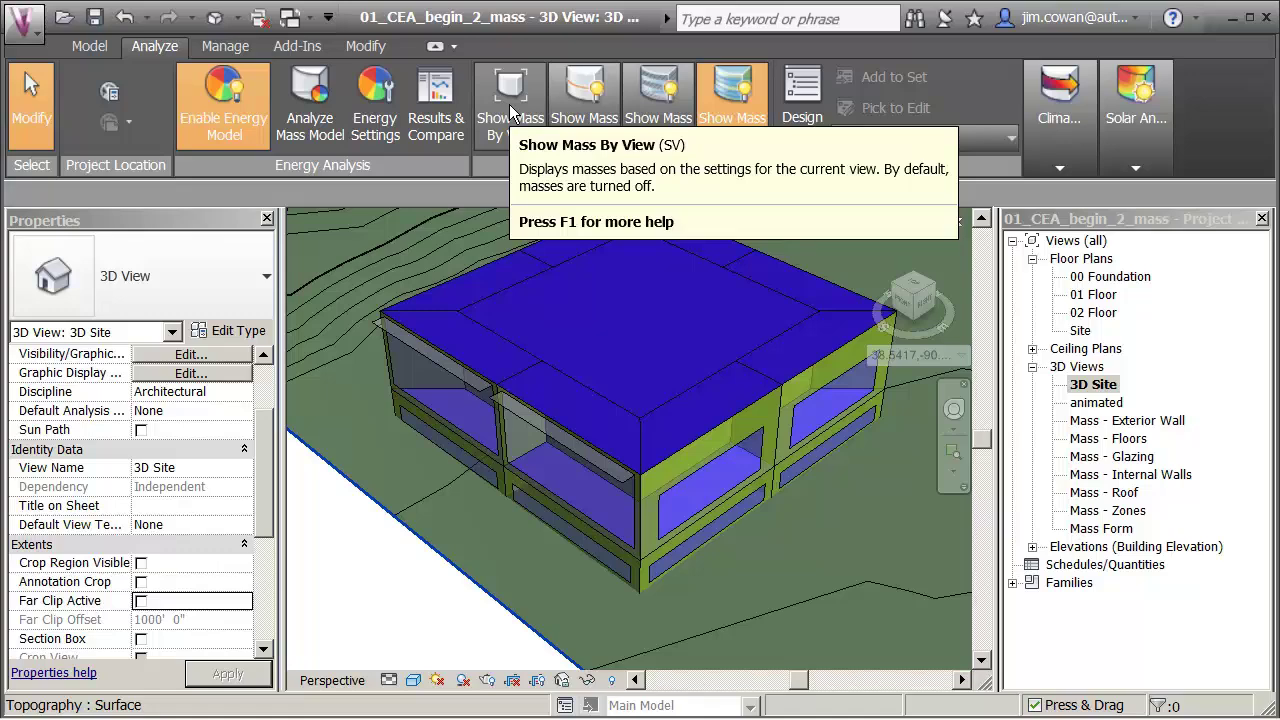
{"action": "left_click", "coordinate": [510, 108]}
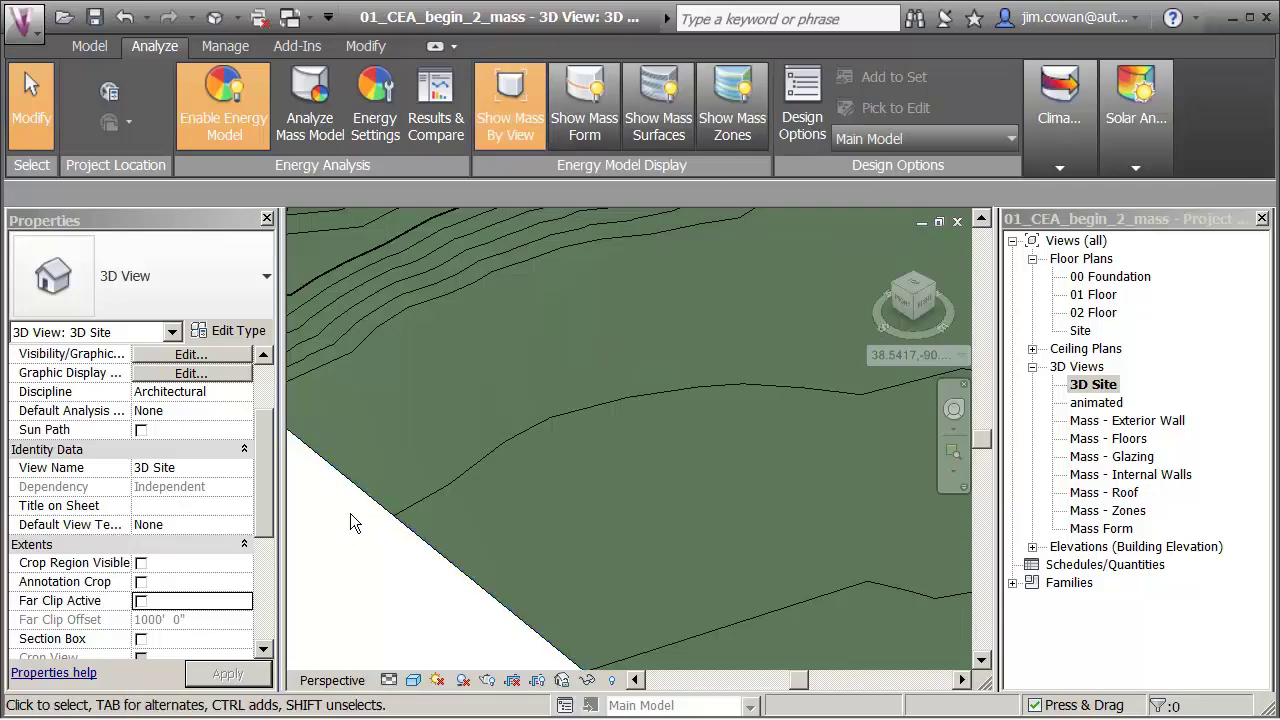
Step: In the 3D Site visibility overrides (VG), turn on the Mass category, expand it, and confirm
{"action": "key", "text": "v"}
{"action": "key", "text": "g"}
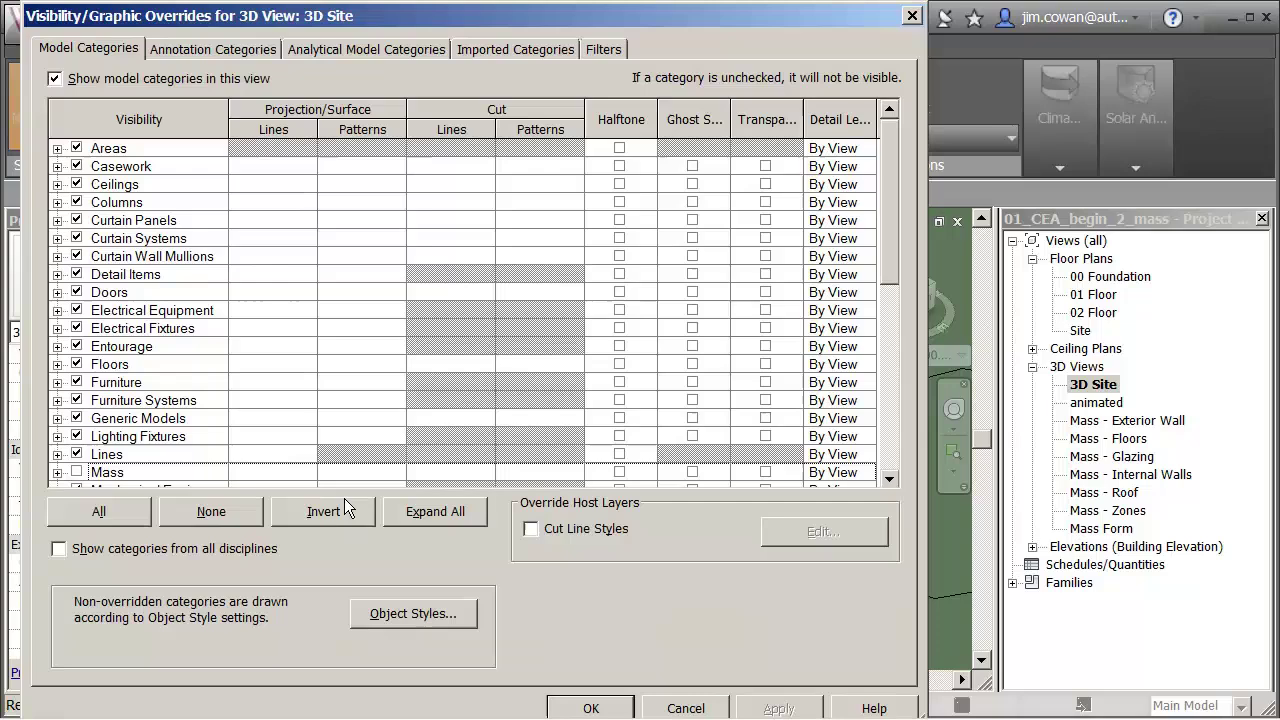
{"action": "left_click_drag", "start_coordinate": [888, 253], "coordinate": [883, 475]}
{"action": "scroll", "coordinate": [873, 423], "scroll_direction": "up", "scroll_amount": 3}
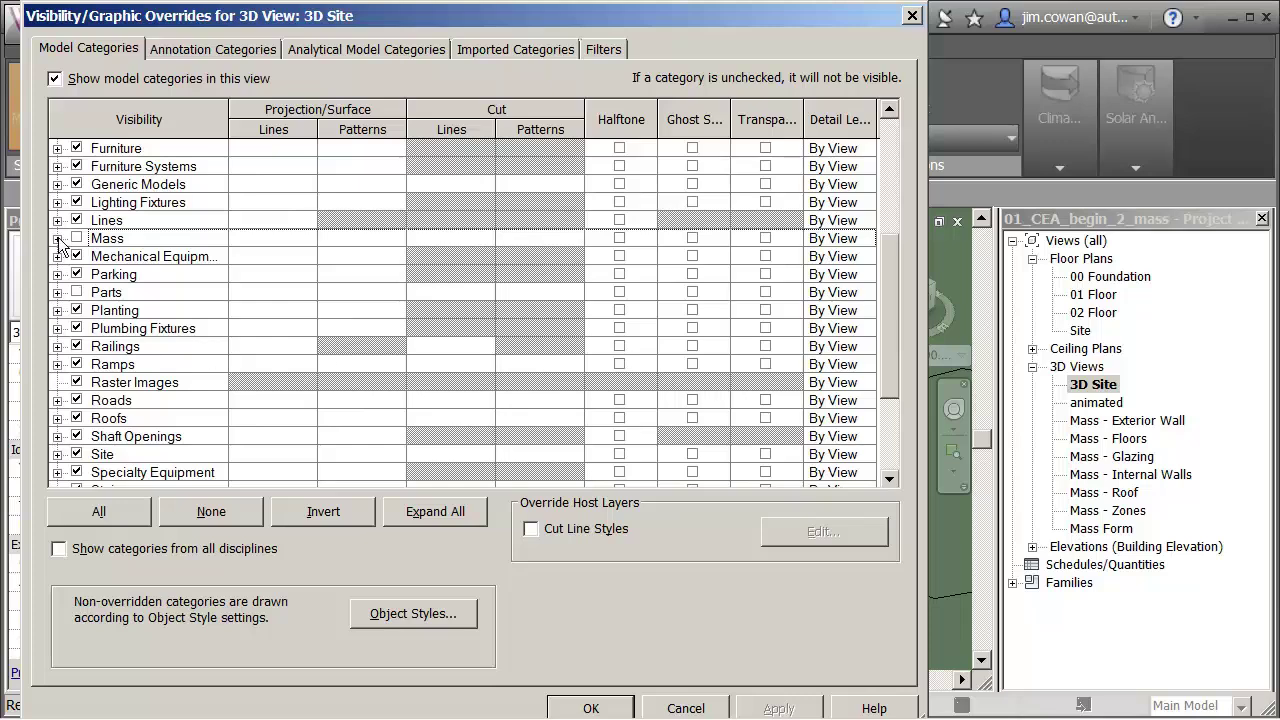
{"action": "left_click", "coordinate": [76, 238]}
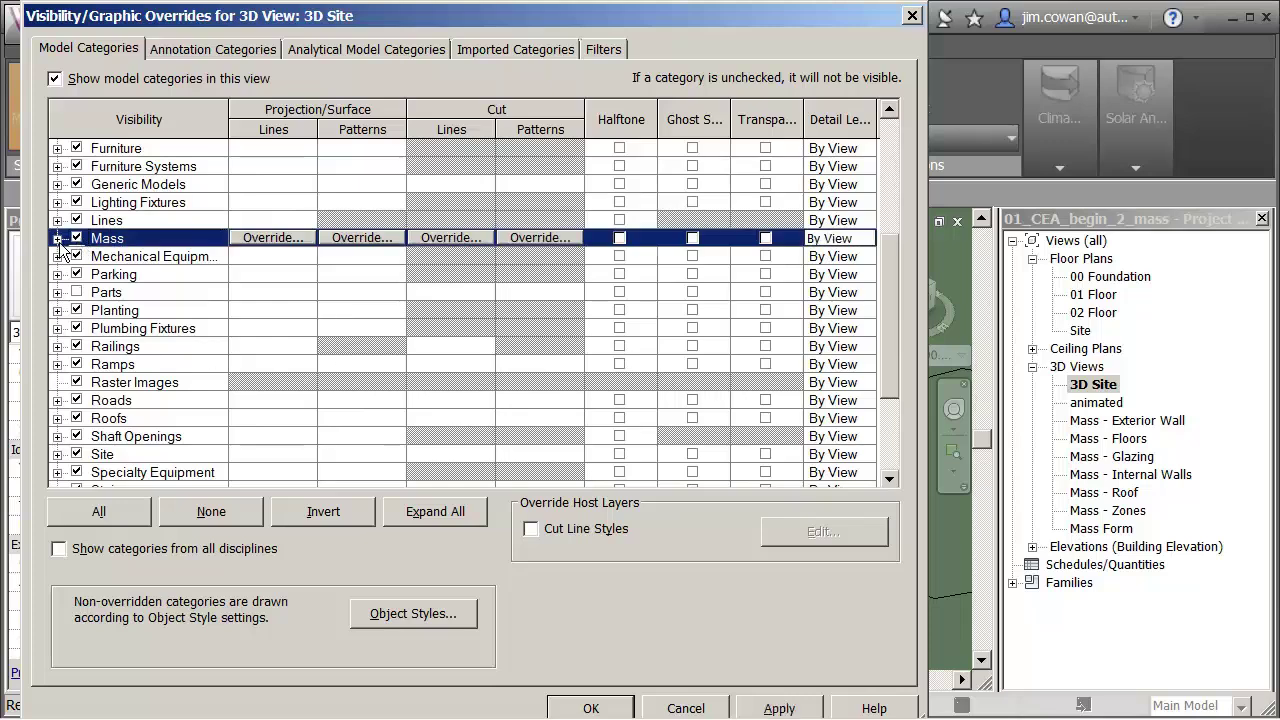
{"action": "left_click", "coordinate": [57, 238]}
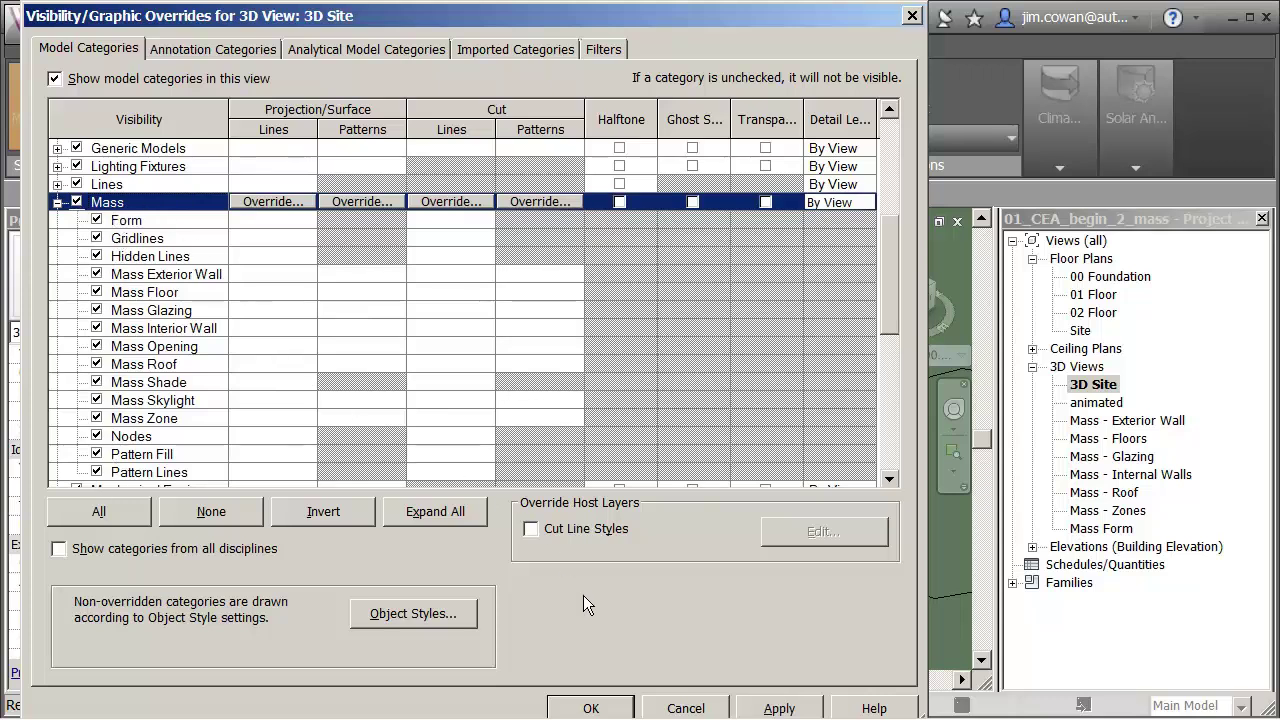
{"action": "left_click", "coordinate": [591, 707]}
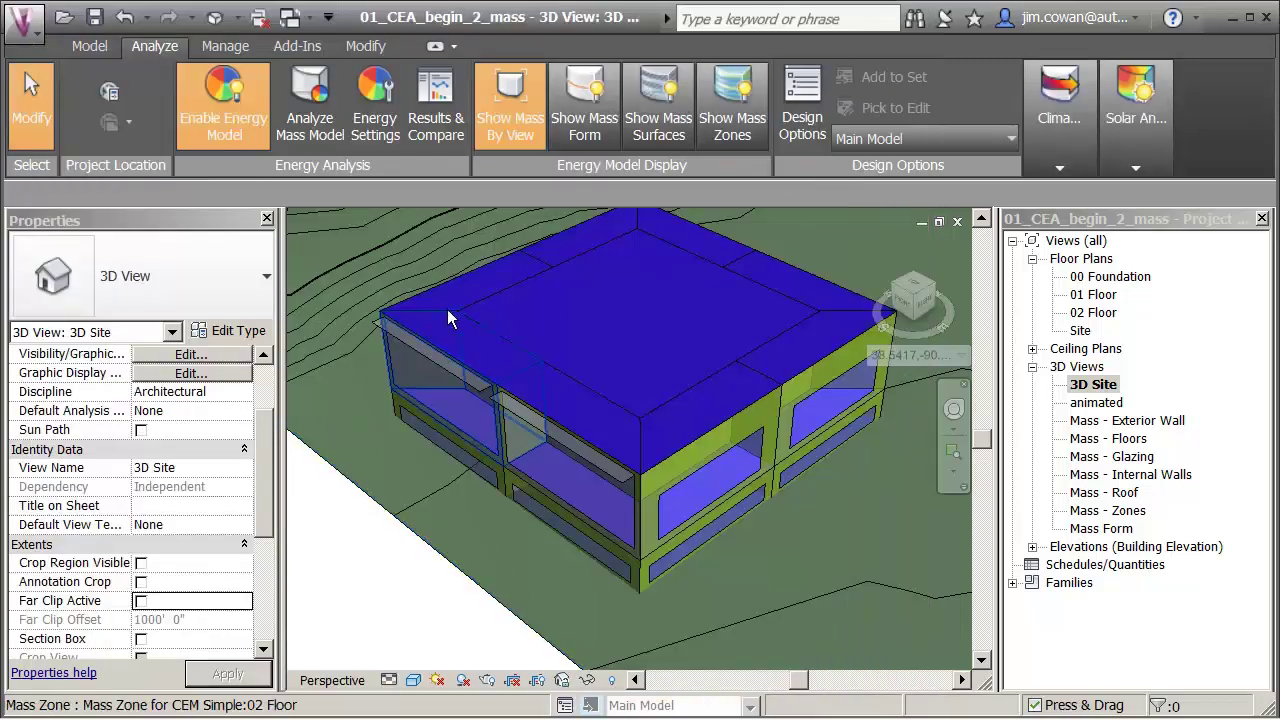
Step: Toggle mass display between Show Mass By View and Surfaces, ending on By View
{"action": "left_click", "coordinate": [522, 145]}
{"action": "left_click", "coordinate": [503, 136]}
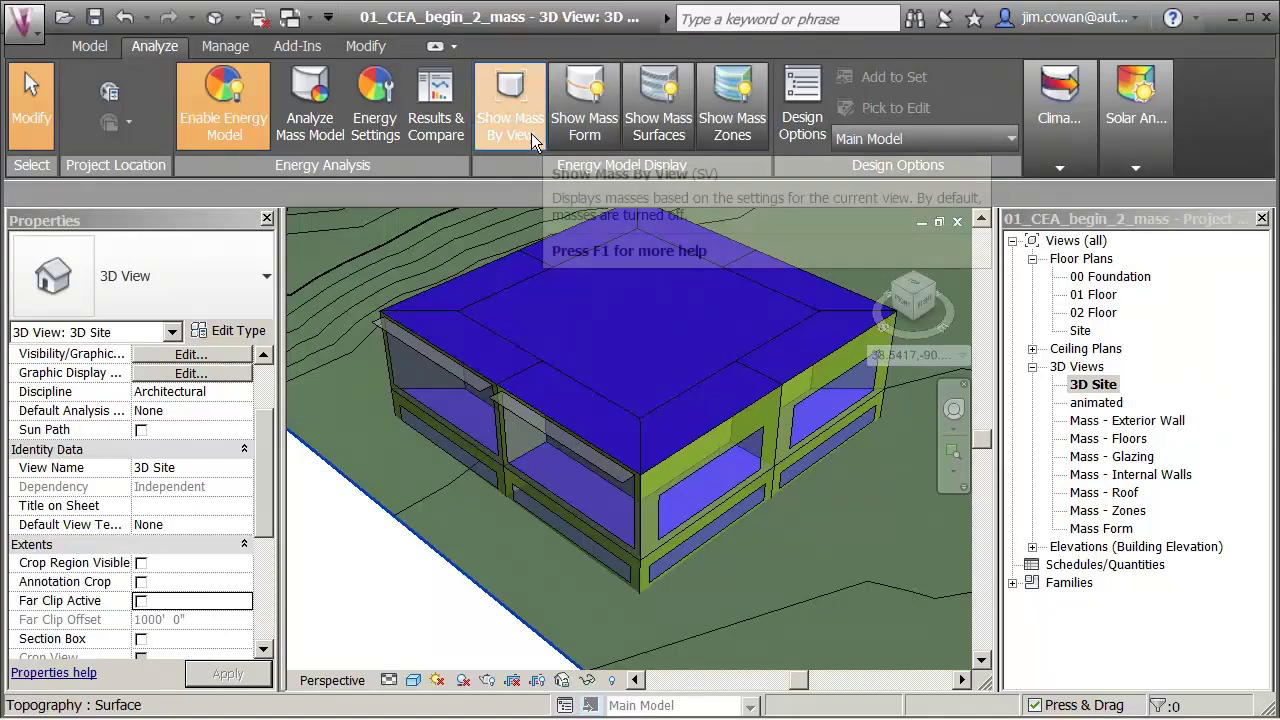
{"action": "left_click", "coordinate": [652, 125]}
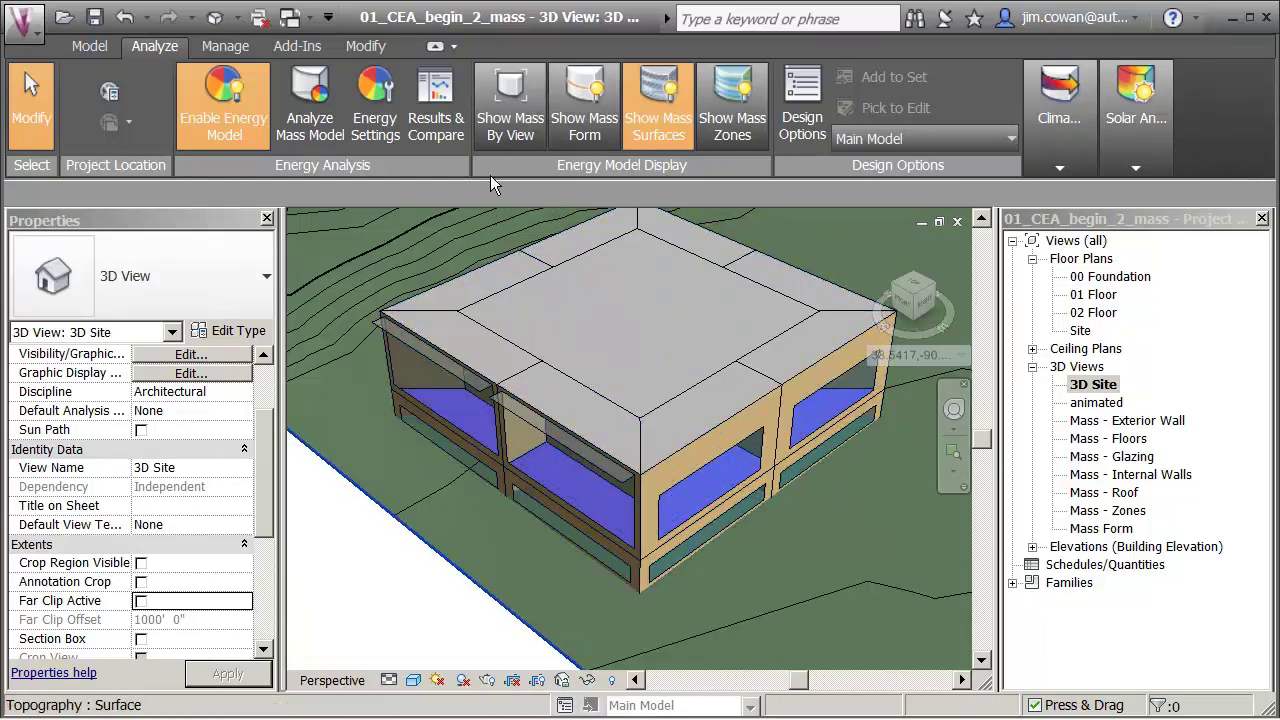
{"action": "left_click", "coordinate": [494, 137]}
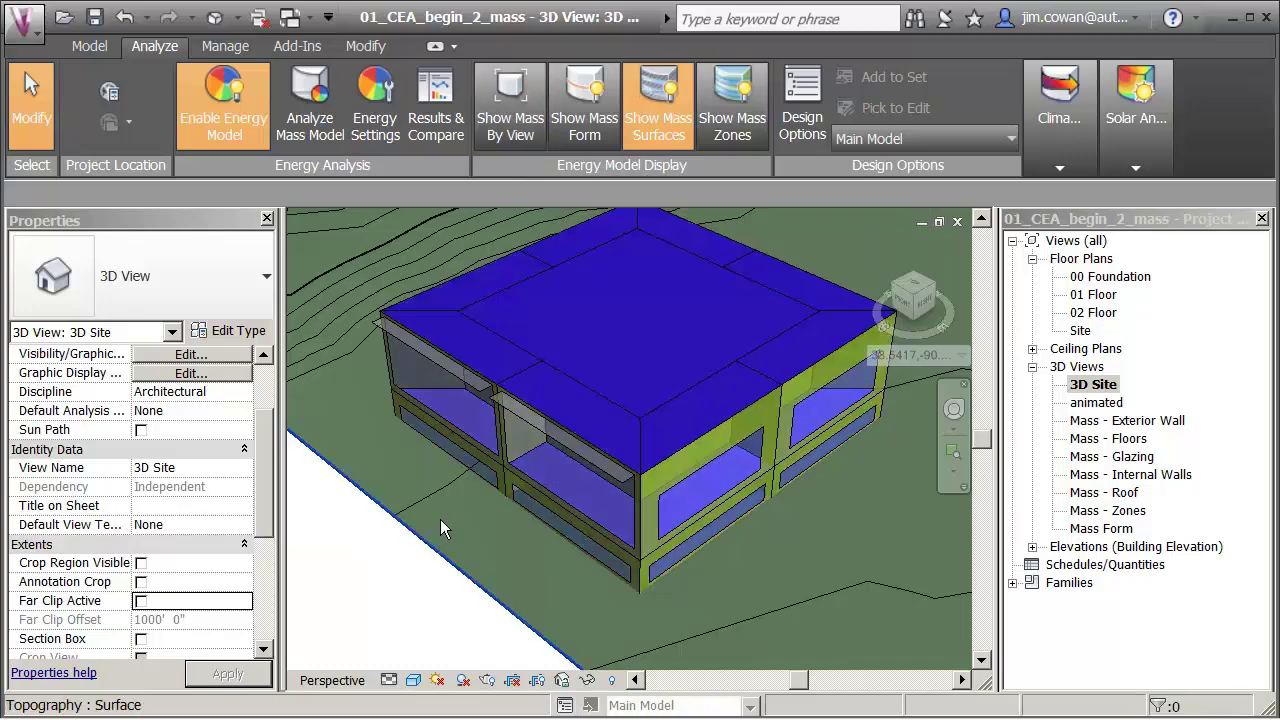
{"action": "right_click", "coordinate": [352, 543]}
{"action": "left_click", "coordinate": [348, 556]}
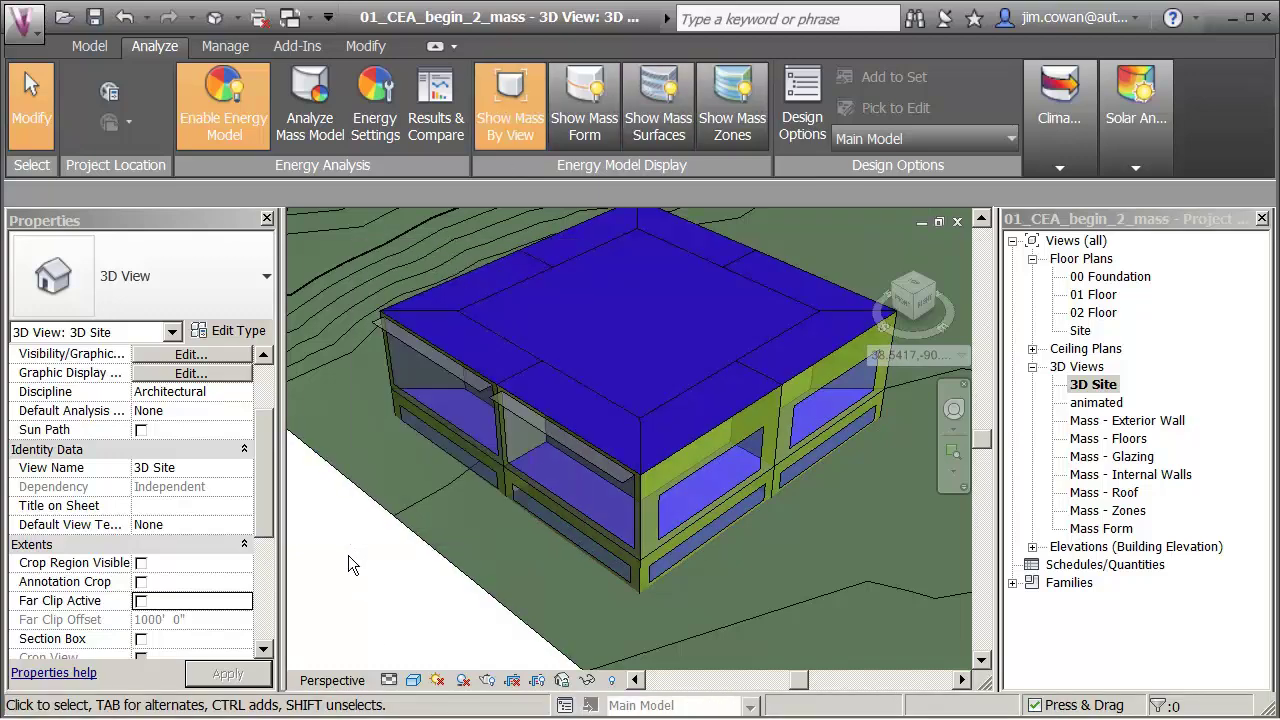
Step: Uncheck the Mass category in the 3D Site visibility overrides (VG) and confirm
{"action": "key", "text": "v"}
{"action": "key", "text": "g"}
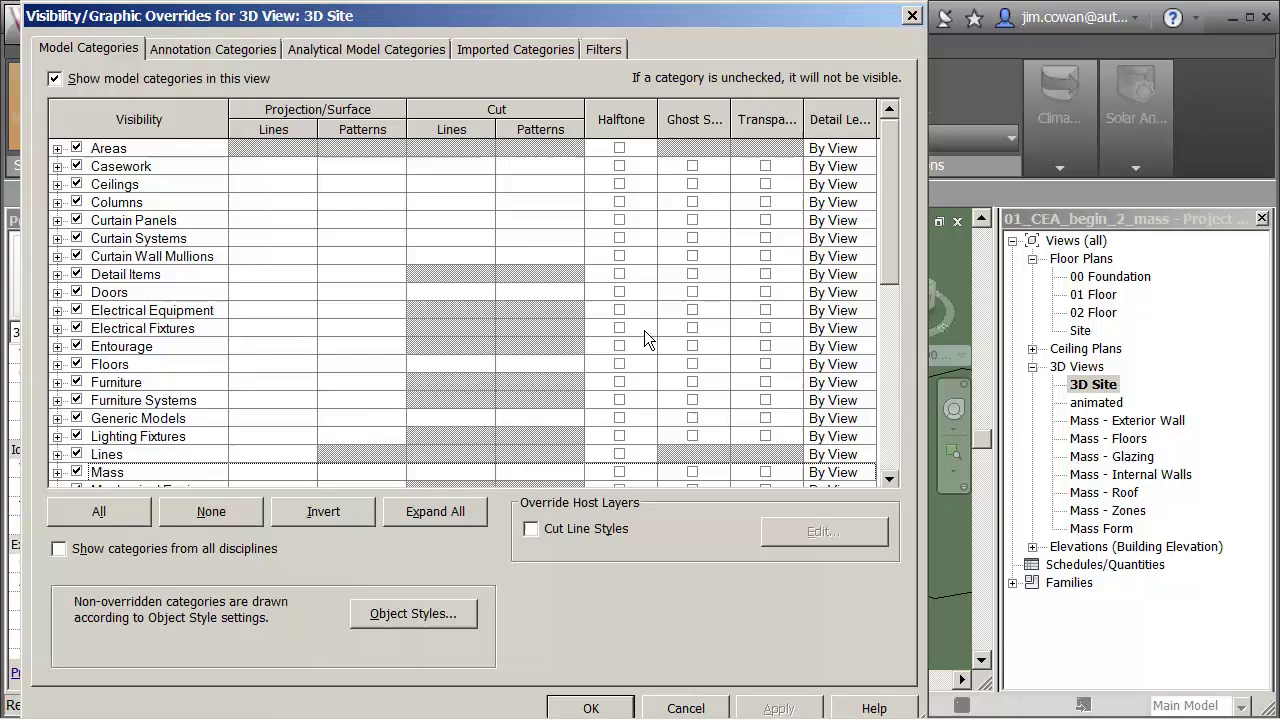
{"action": "left_click_drag", "start_coordinate": [894, 240], "coordinate": [871, 364]}
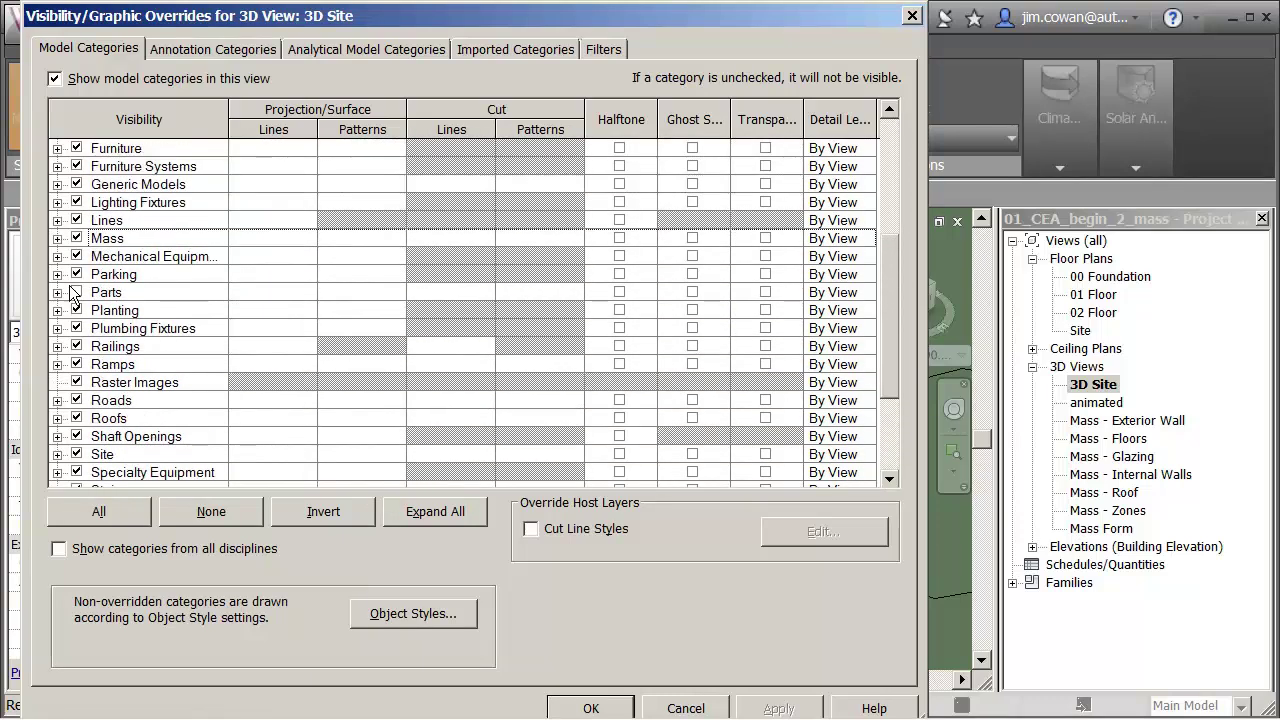
{"action": "left_click", "coordinate": [76, 238]}
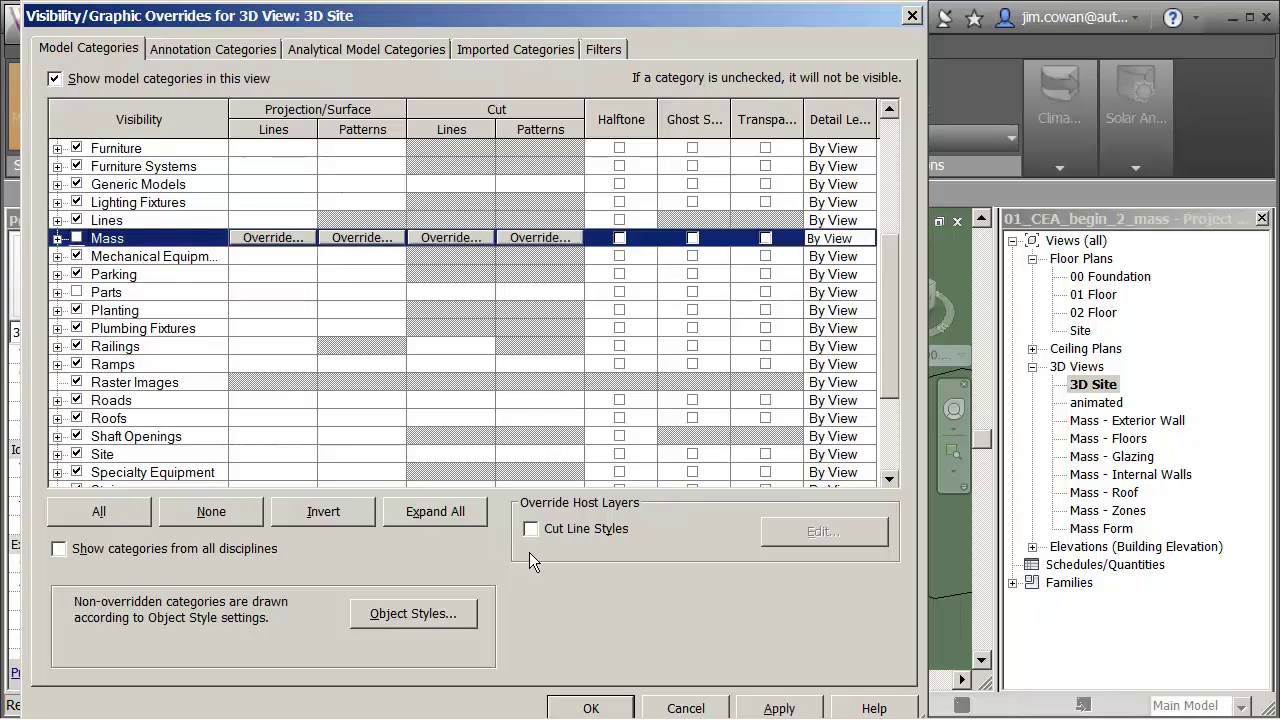
{"action": "left_click", "coordinate": [592, 706]}
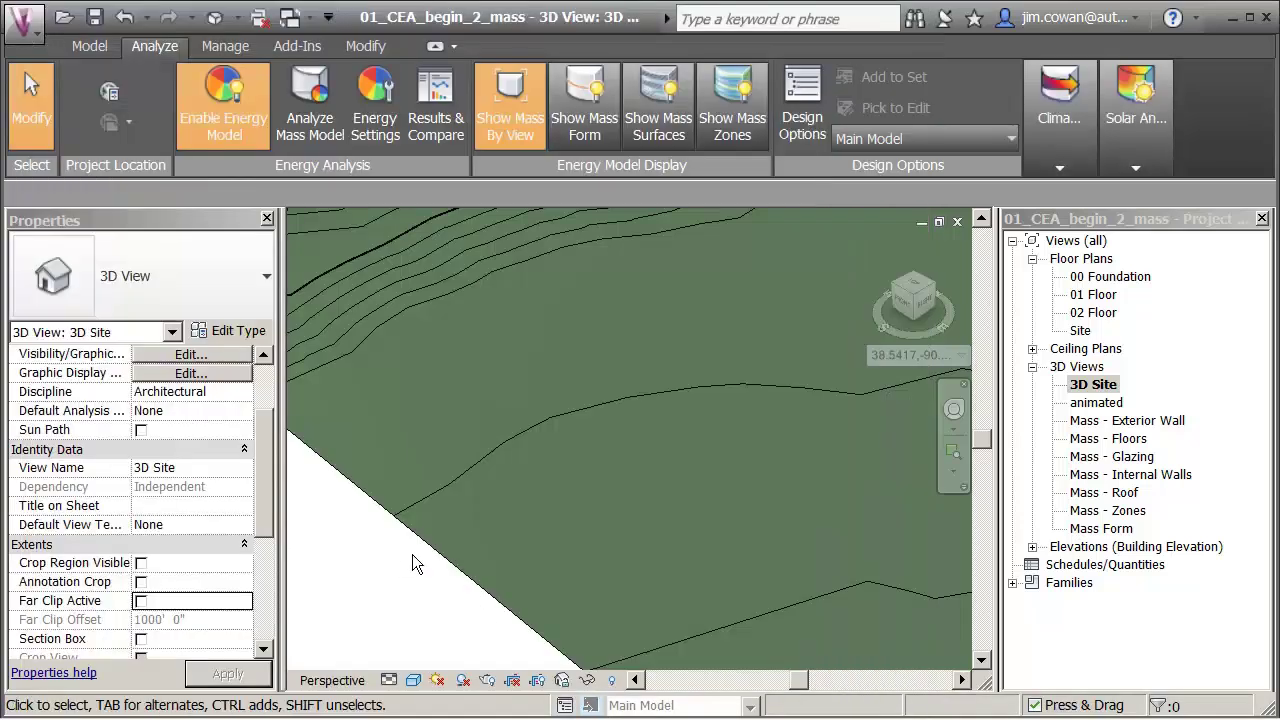
Step: Open the Mass - Zones view and leave only the Mass Zone subcategory visible under Mass
{"action": "double_click", "coordinate": [1095, 512]}
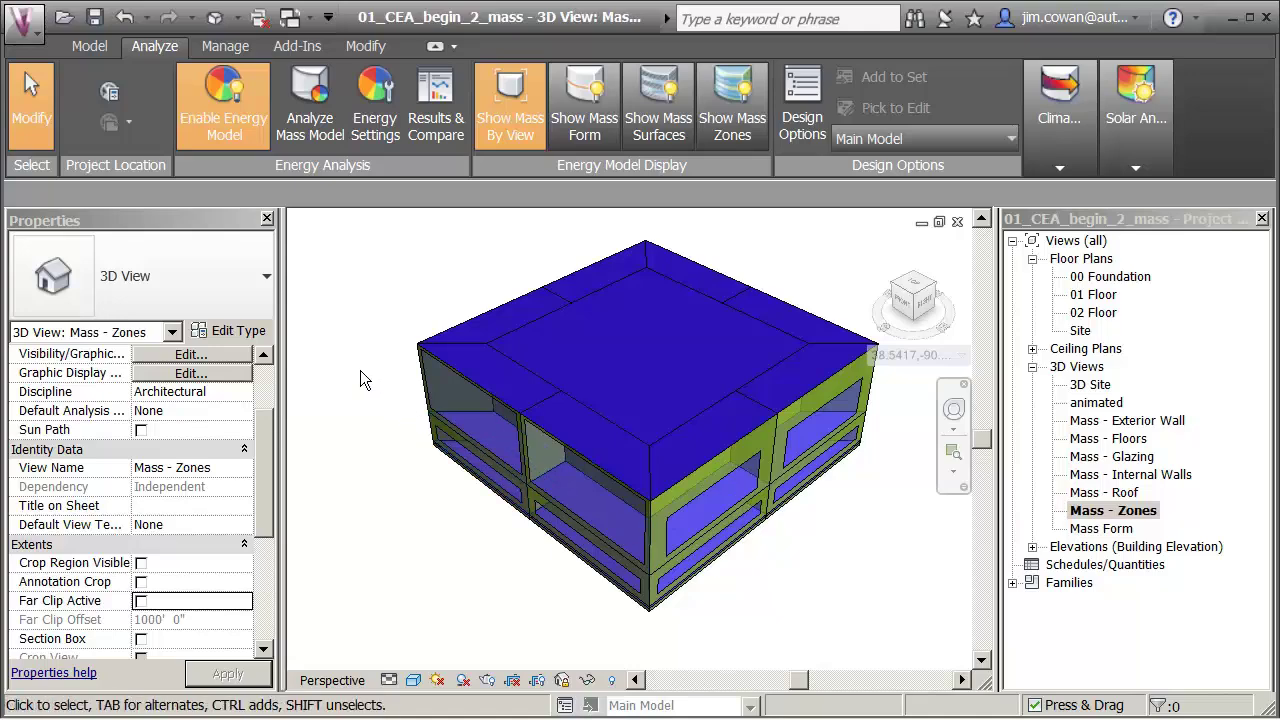
{"action": "key", "text": "v"}
{"action": "key", "text": "v"}
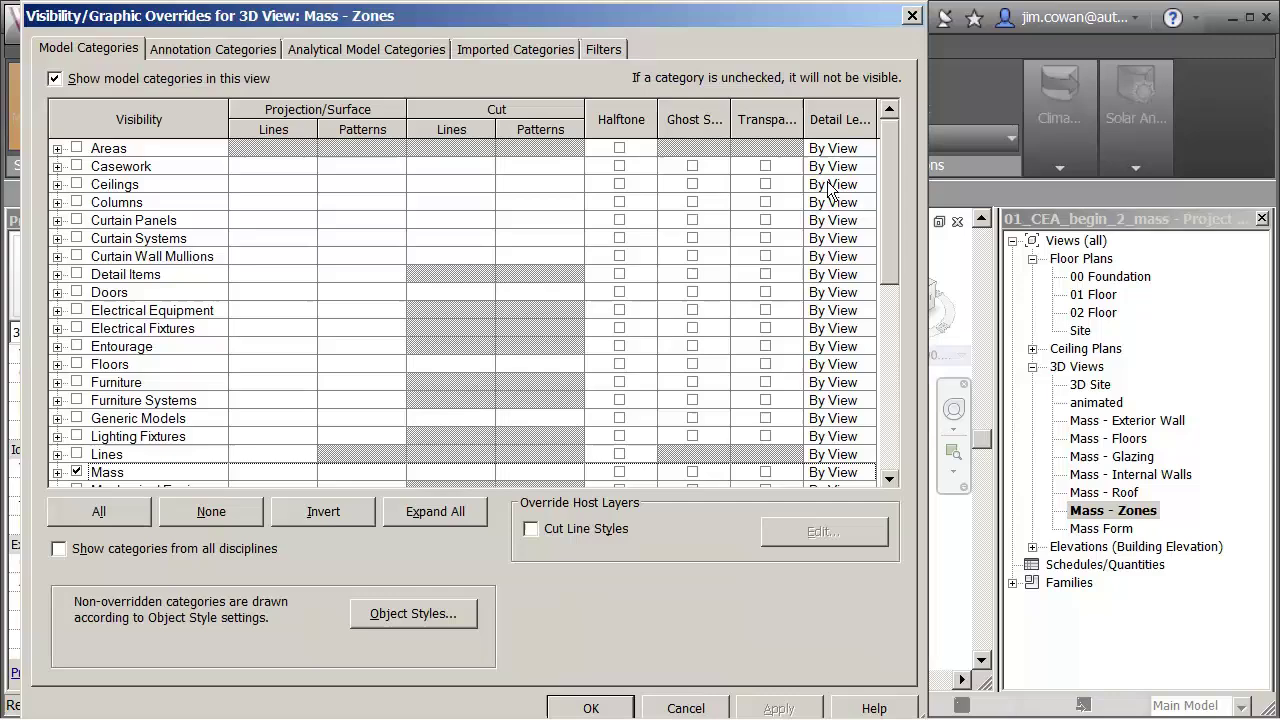
{"action": "left_click_drag", "start_coordinate": [892, 228], "coordinate": [889, 372]}
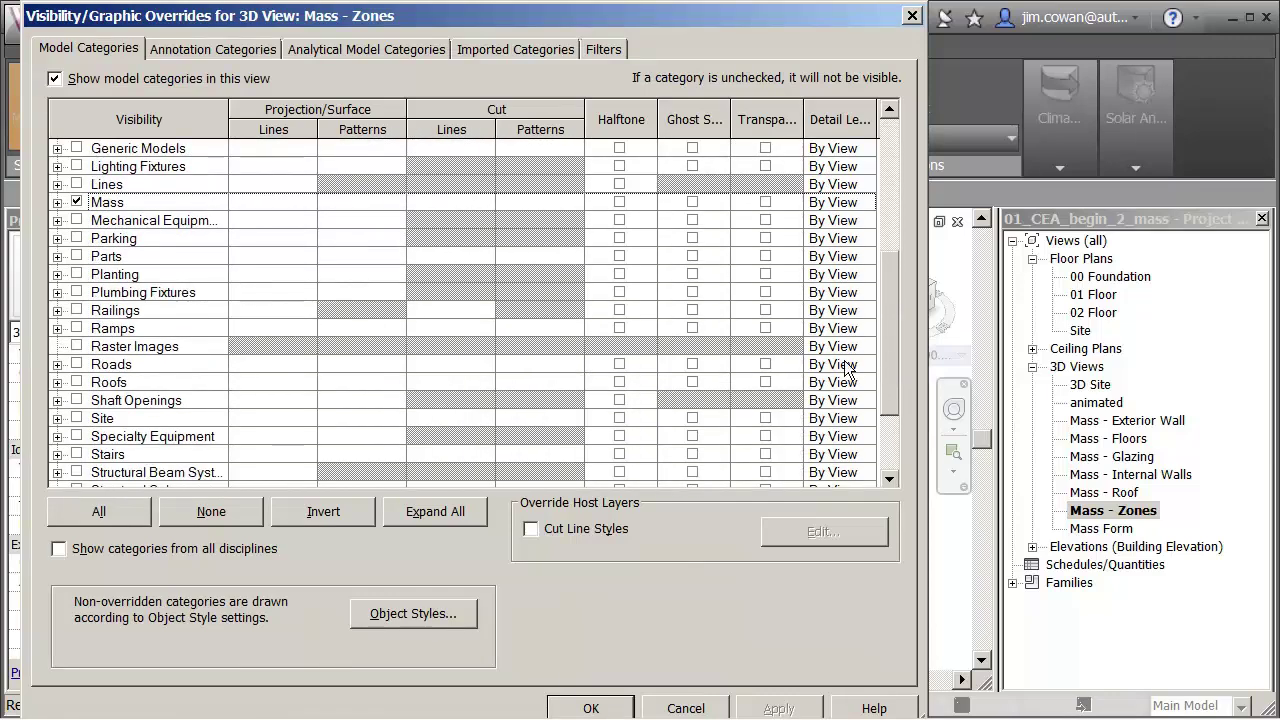
{"action": "left_click", "coordinate": [57, 202]}
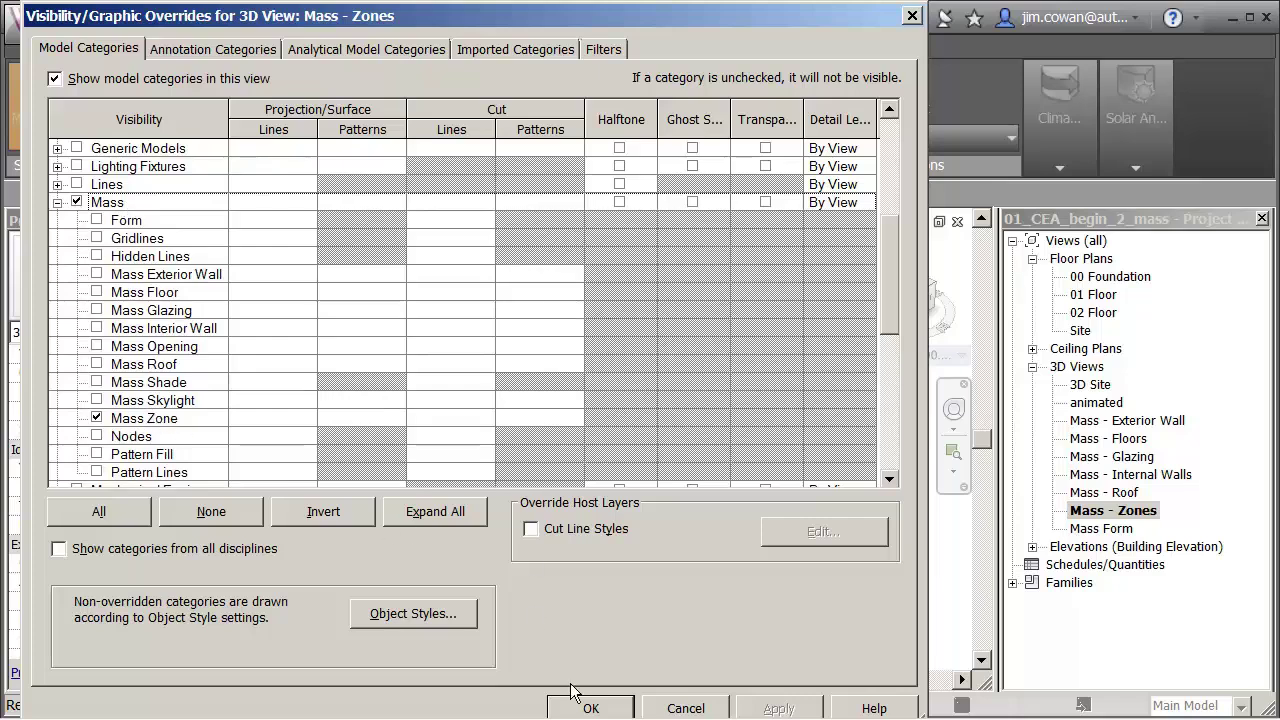
{"action": "left_click", "coordinate": [613, 710]}
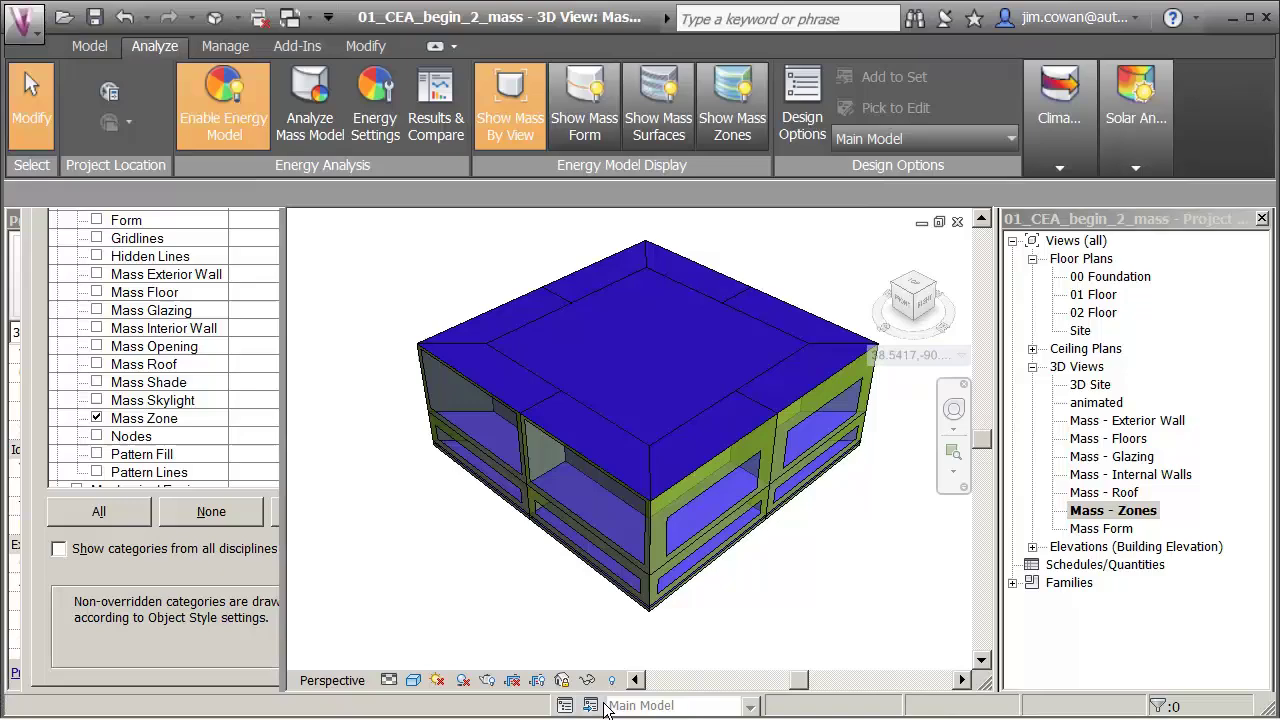
Step: View Mass - Roof, then Mass - Internal Walls zoomed in, then open Mass - Glazing
{"action": "double_click", "coordinate": [1100, 493]}
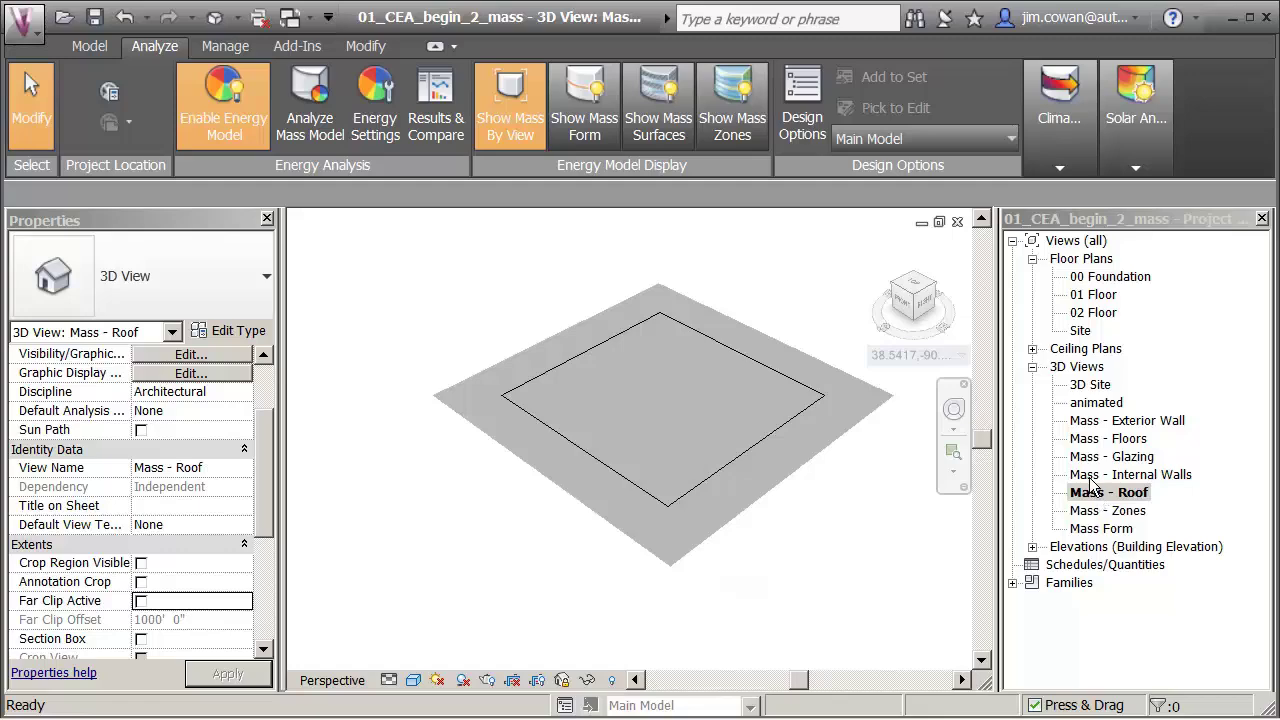
{"action": "double_click", "coordinate": [1092, 481]}
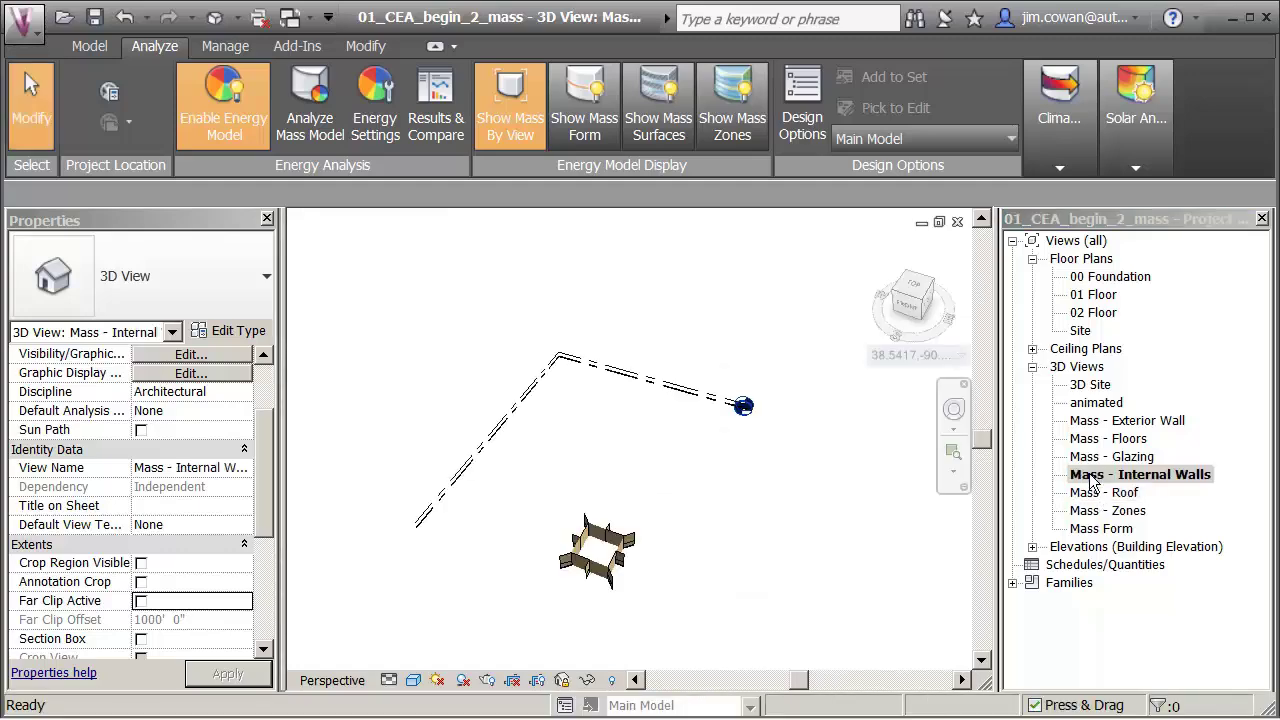
{"action": "middle_click_drag", "start_coordinate": [724, 587], "coordinate": [789, 457]}
{"action": "scroll", "coordinate": [740, 444], "scroll_direction": "up", "scroll_amount": 3}
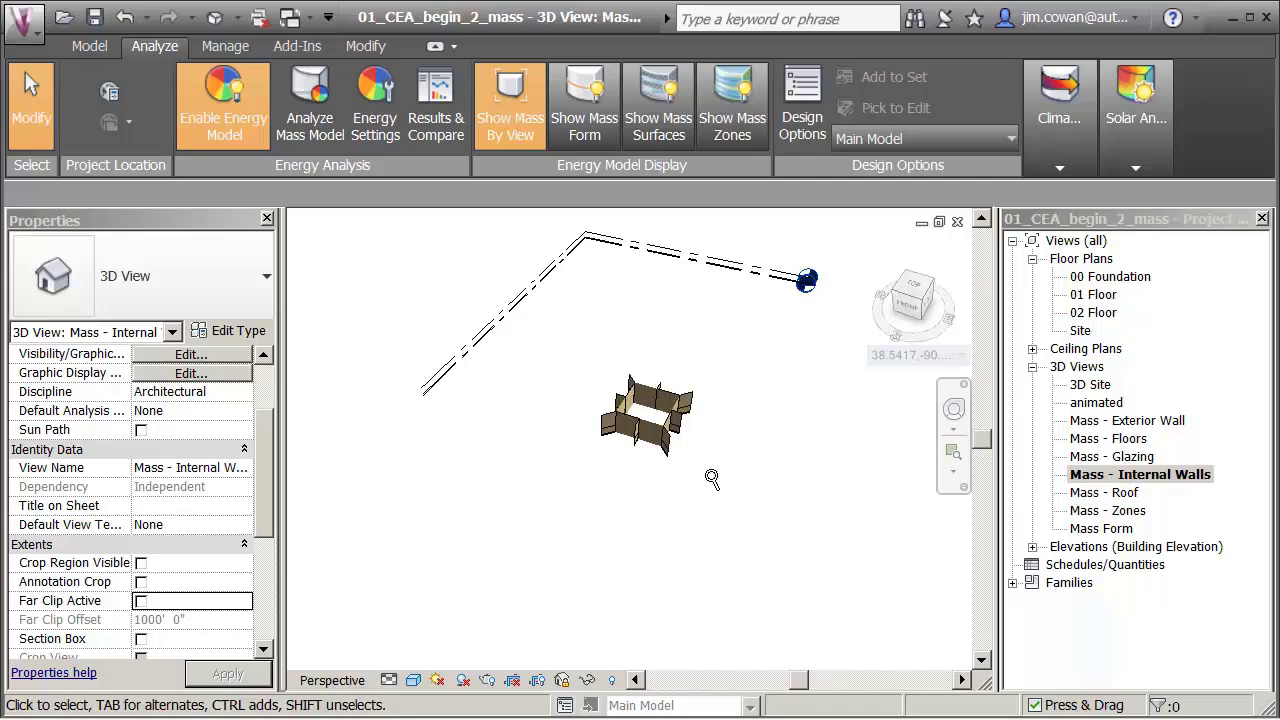
{"action": "scroll", "coordinate": [753, 415], "scroll_direction": "up", "scroll_amount": 5}
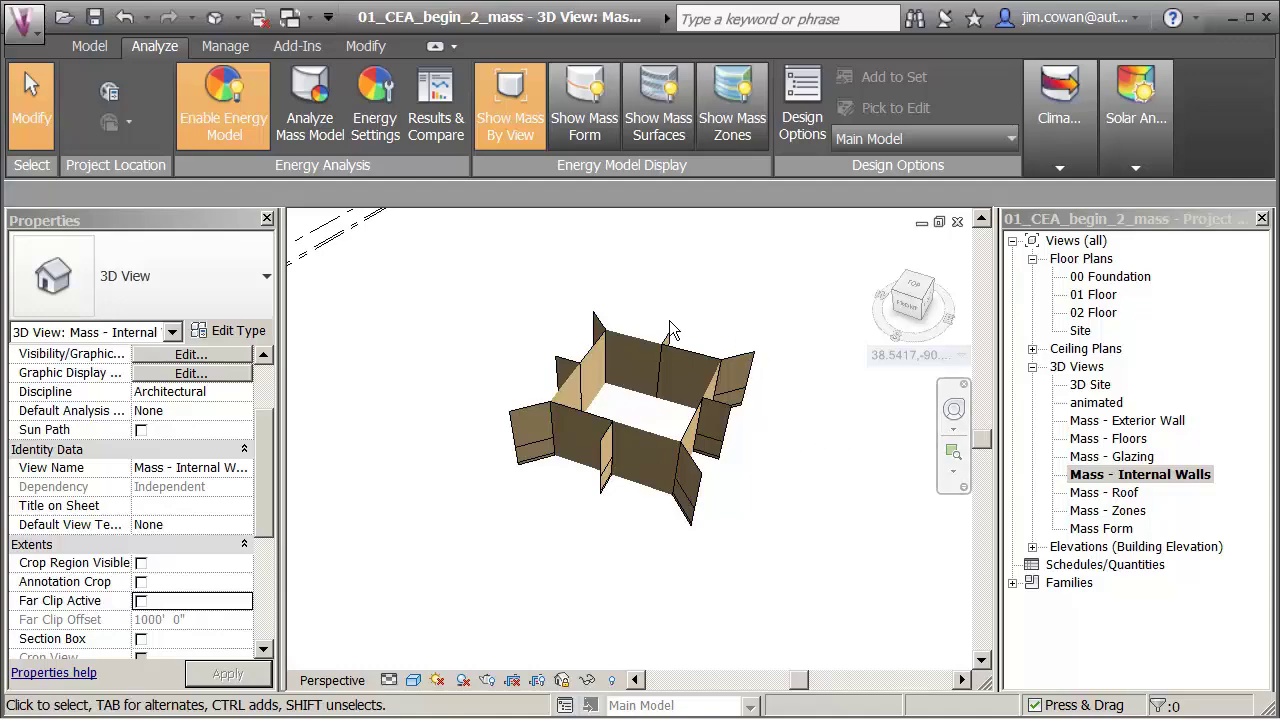
{"action": "double_click", "coordinate": [1115, 457]}
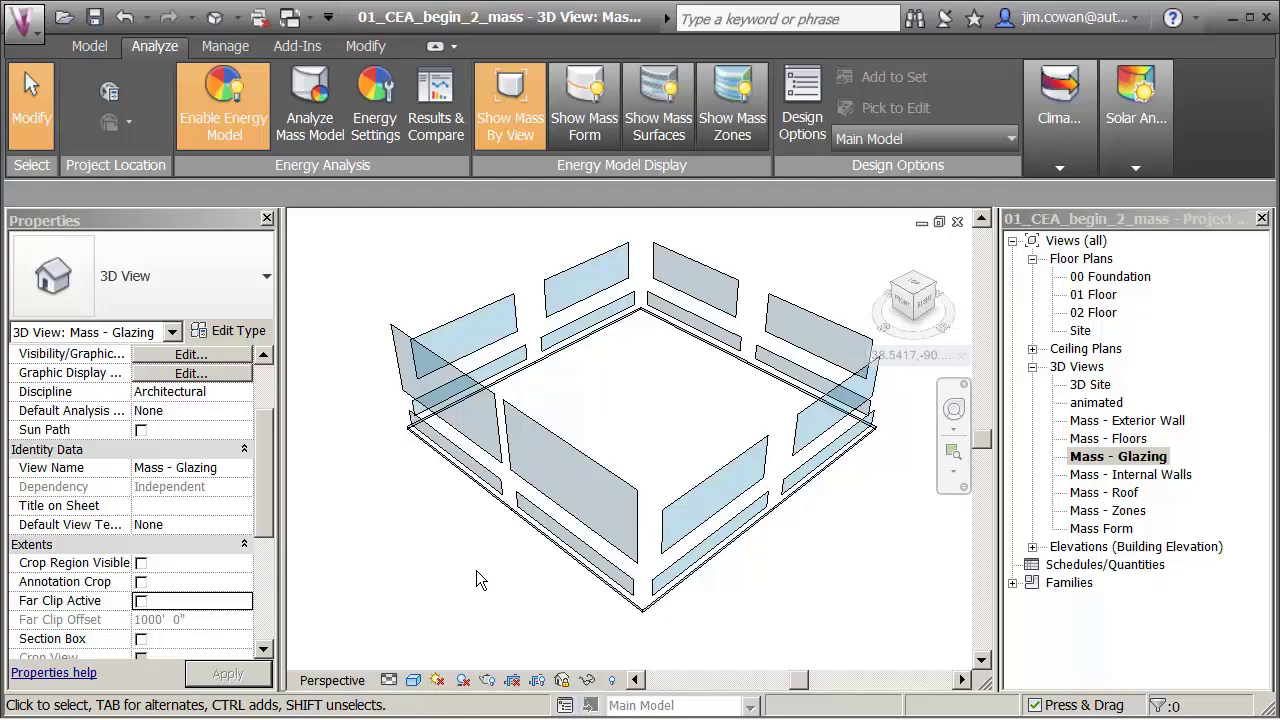
Step: Try several panel selections, then select only the tall left glazing panel (1040.00 SF window area)
{"action": "left_click", "coordinate": [534, 423]}
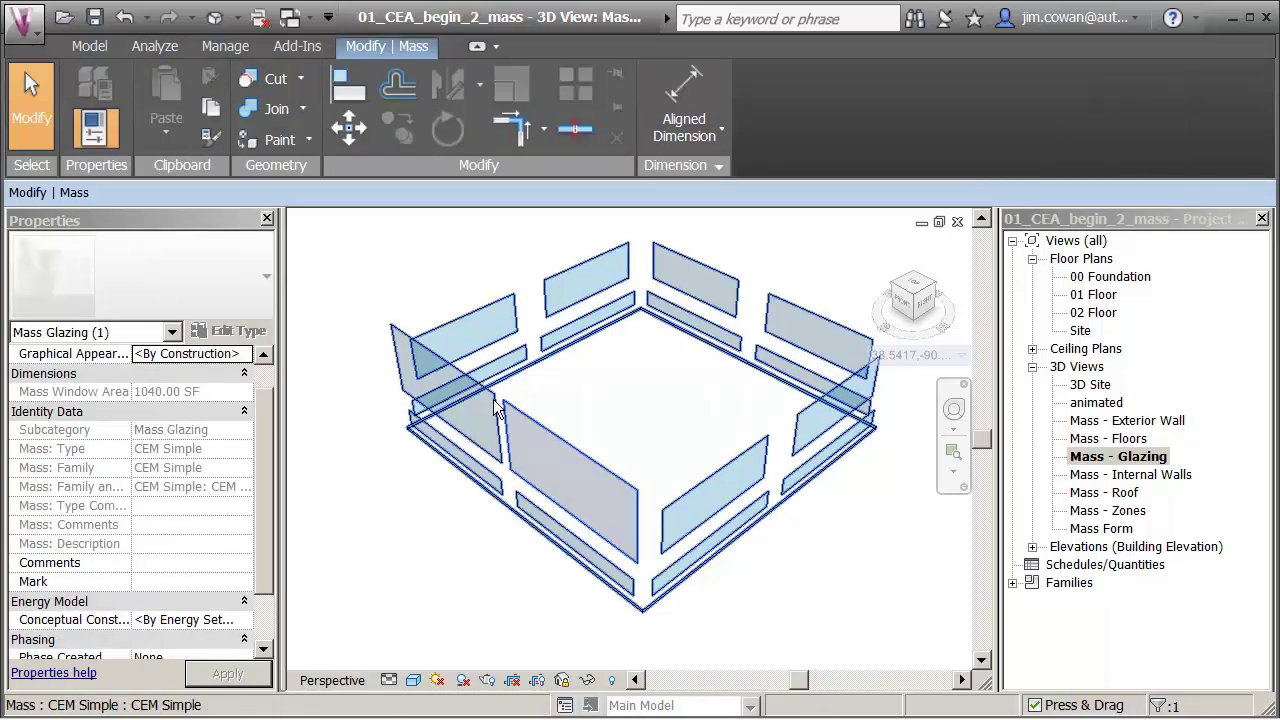
{"action": "left_click", "coordinate": [495, 408]}
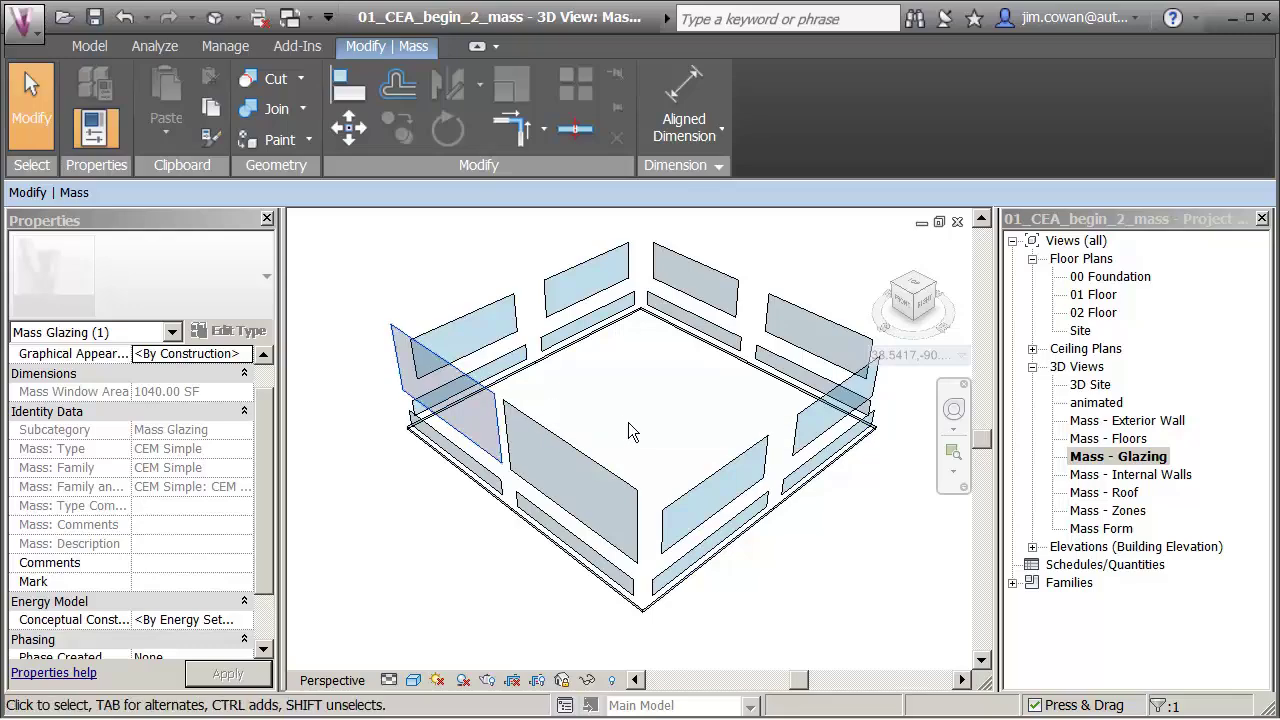
{"action": "left_click", "coordinate": [557, 443]}
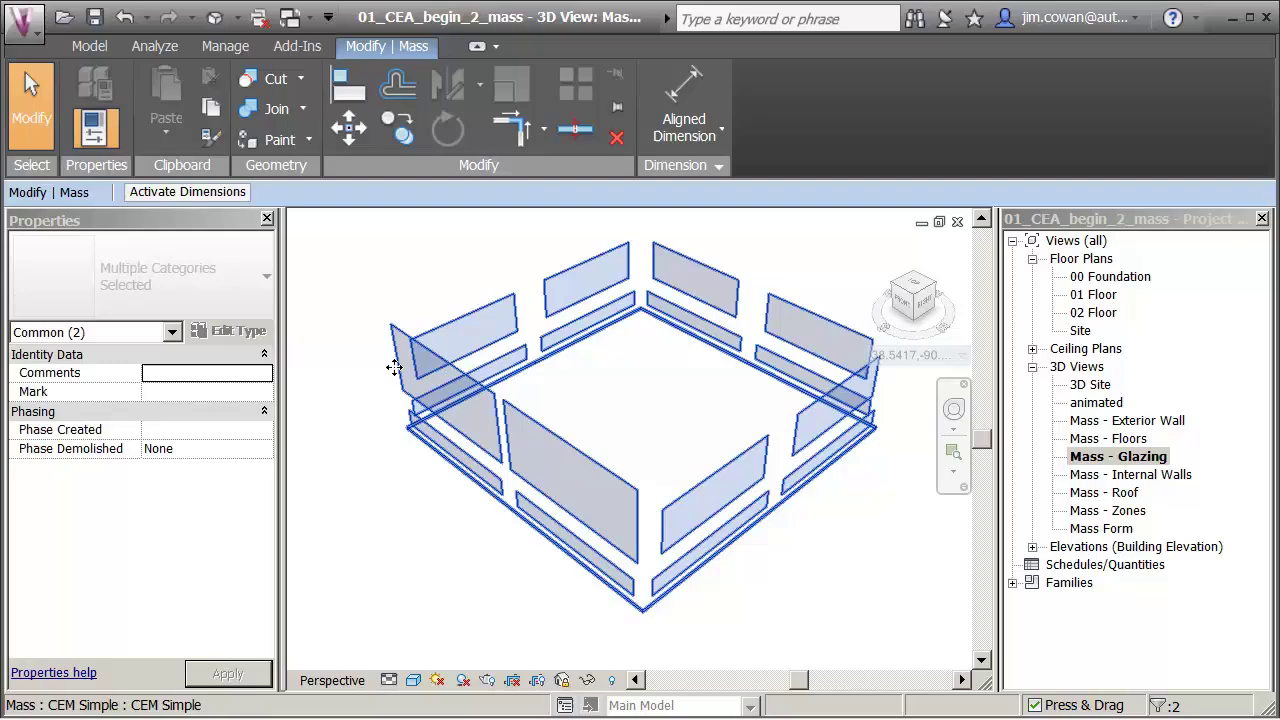
{"action": "left_click", "coordinate": [350, 452]}
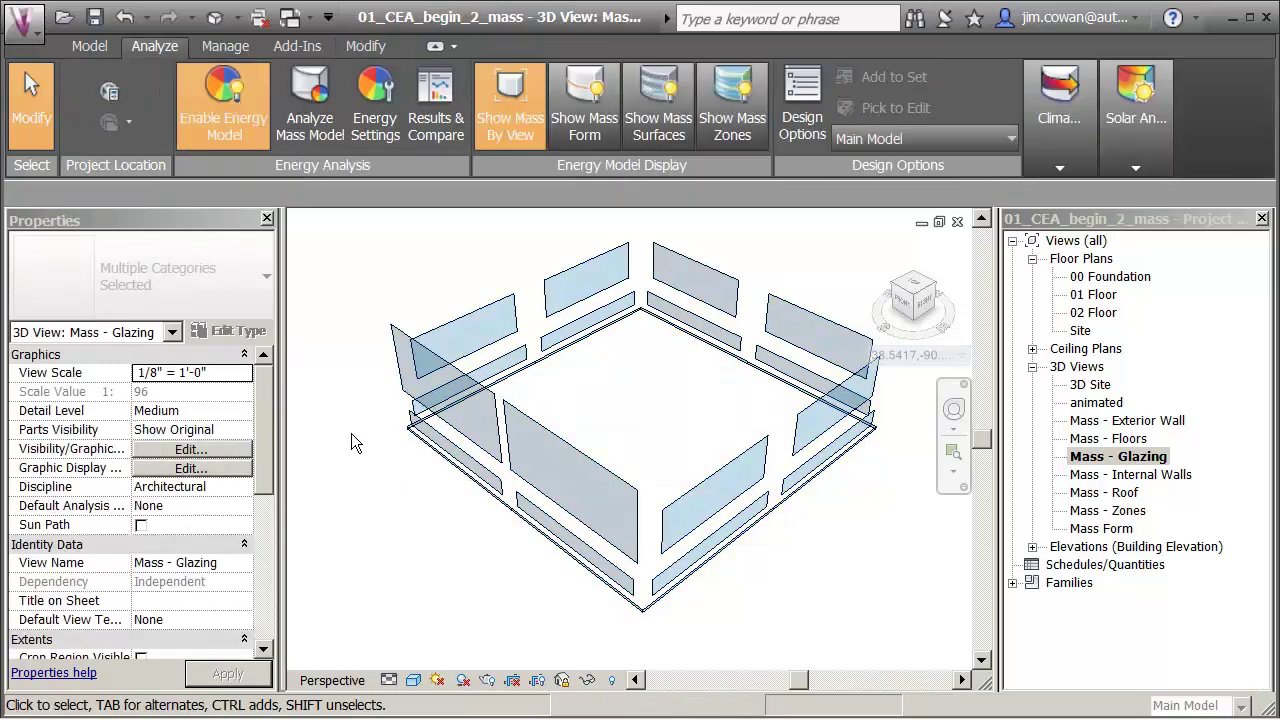
{"action": "left_click", "coordinate": [408, 385]}
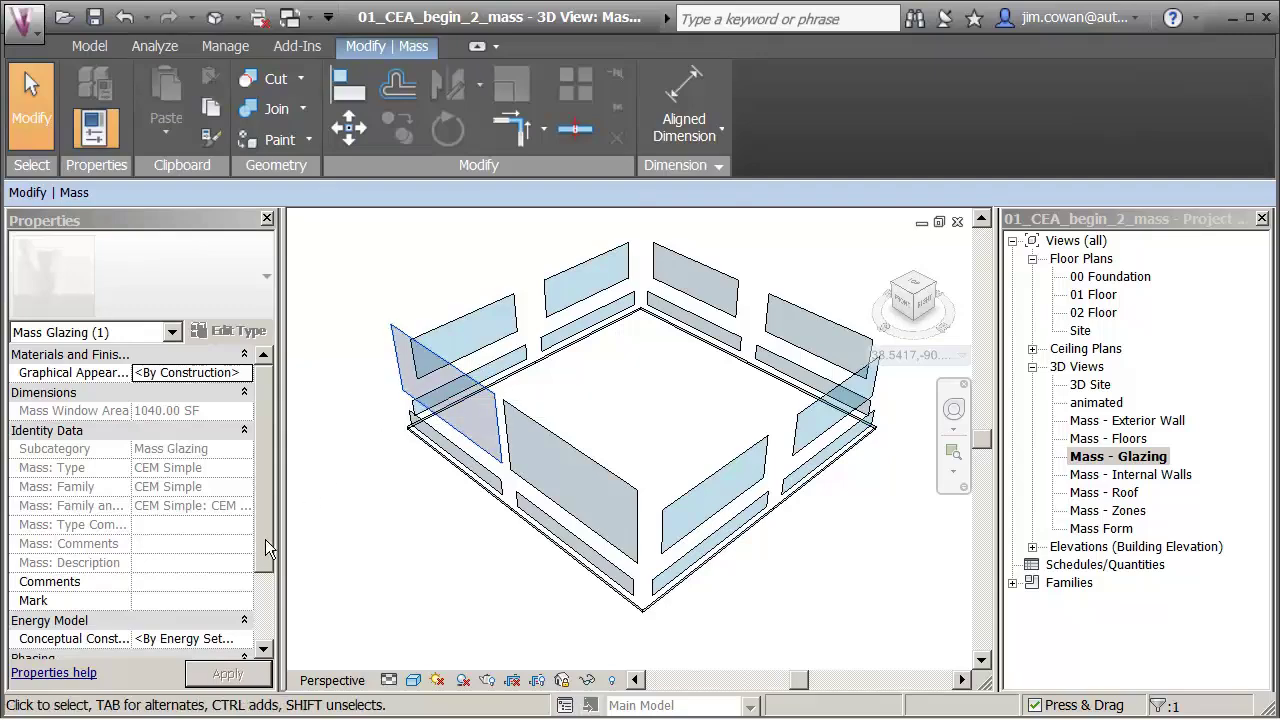
{"action": "left_click", "coordinate": [535, 484], "text": "ctrl"}
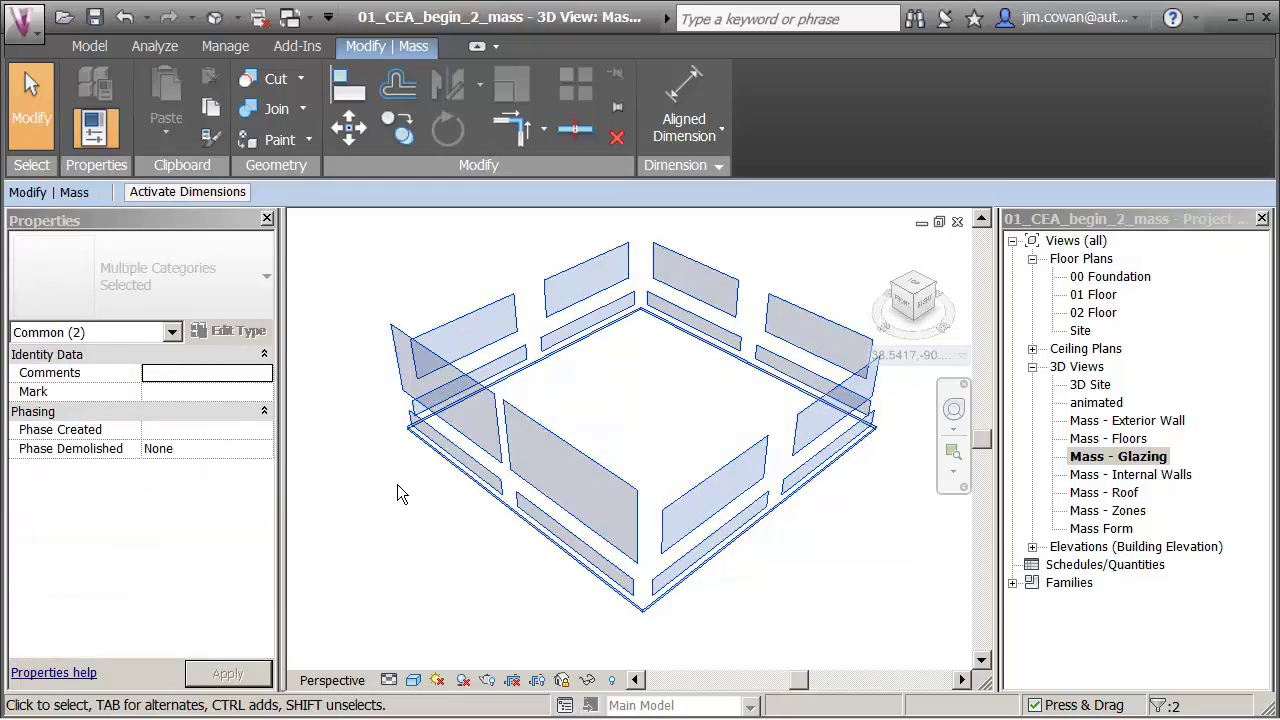
{"action": "left_click", "coordinate": [370, 476]}
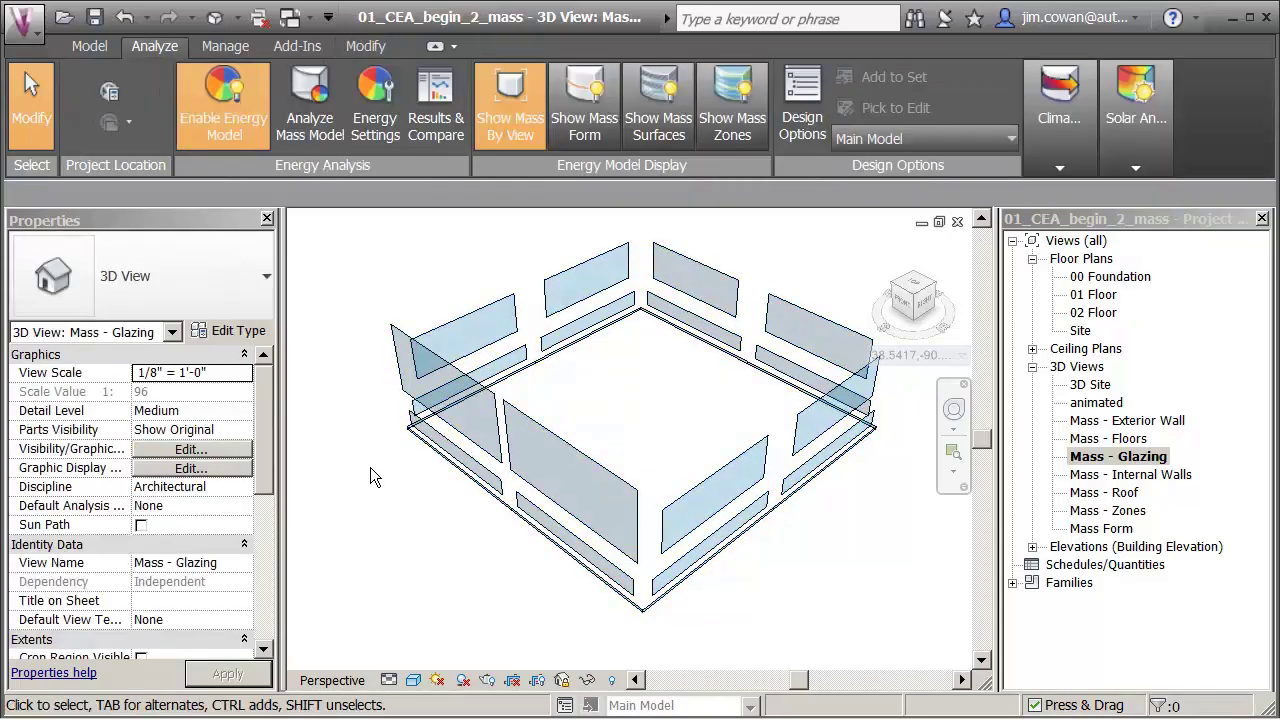
{"action": "scroll", "coordinate": [370, 476], "scroll_direction": "up", "scroll_amount": 2}
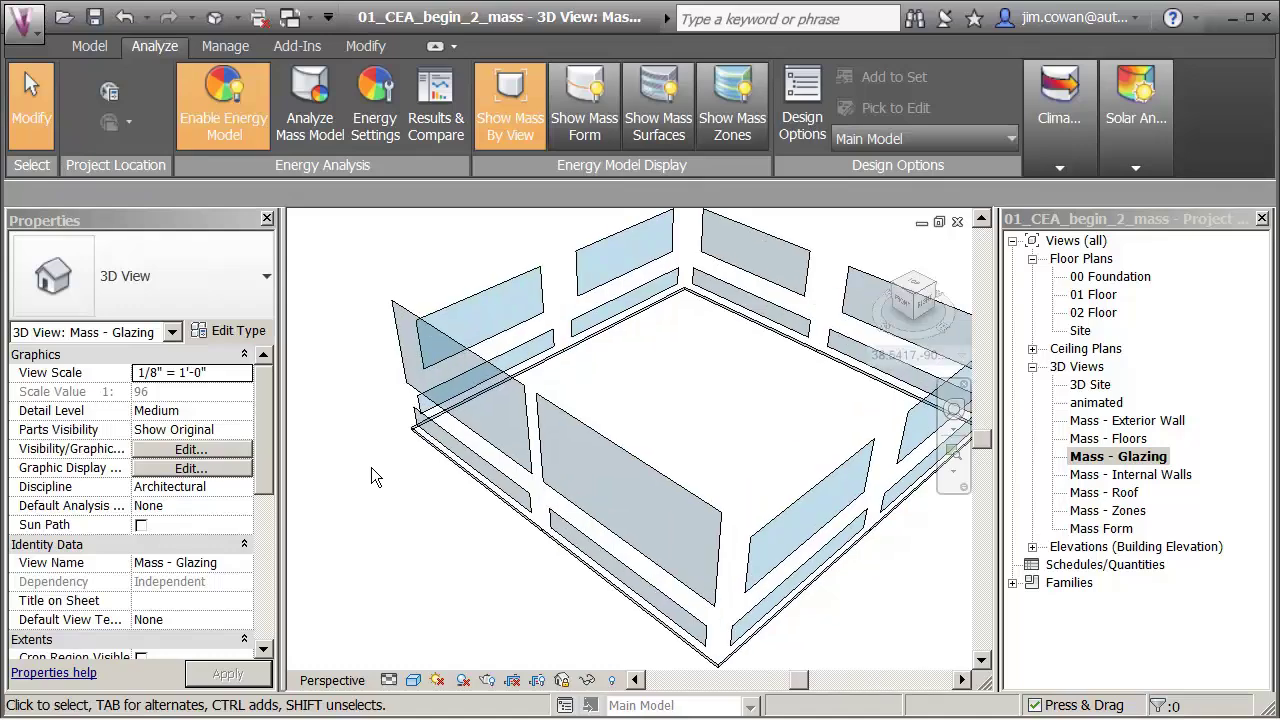
{"action": "scroll", "coordinate": [371, 476], "scroll_direction": "down", "scroll_amount": 1}
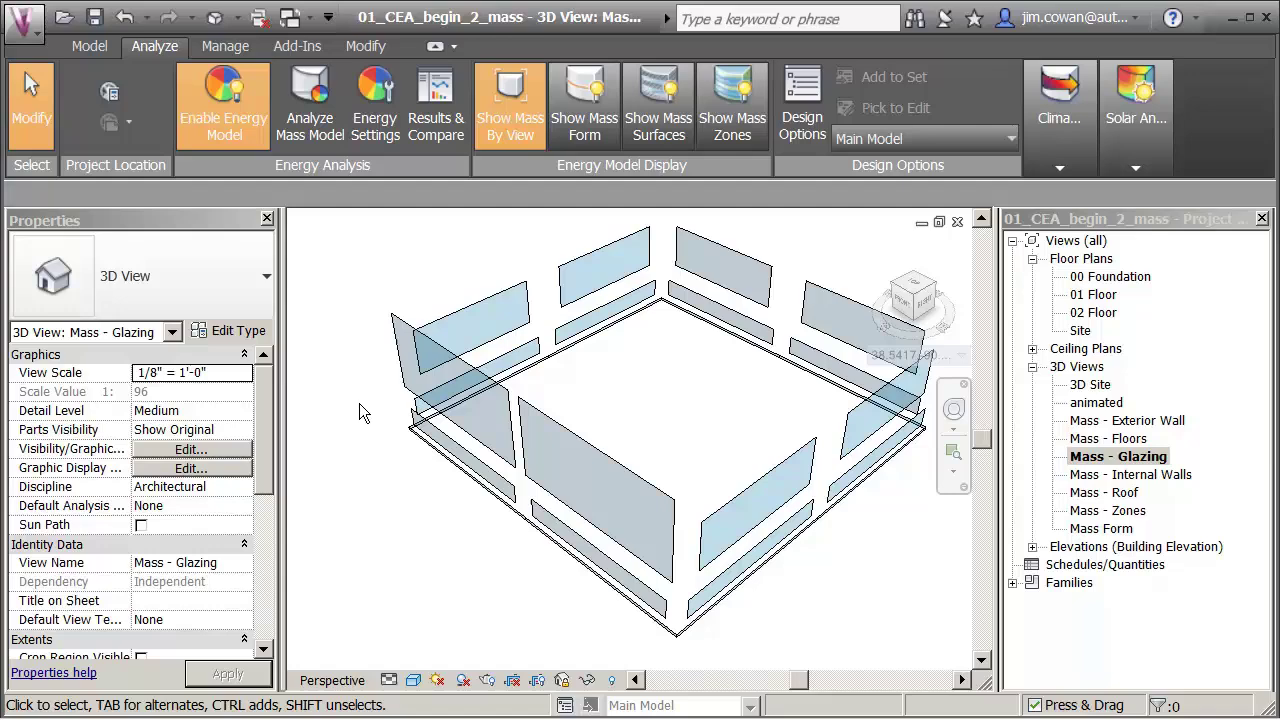
{"action": "left_click", "coordinate": [407, 368]}
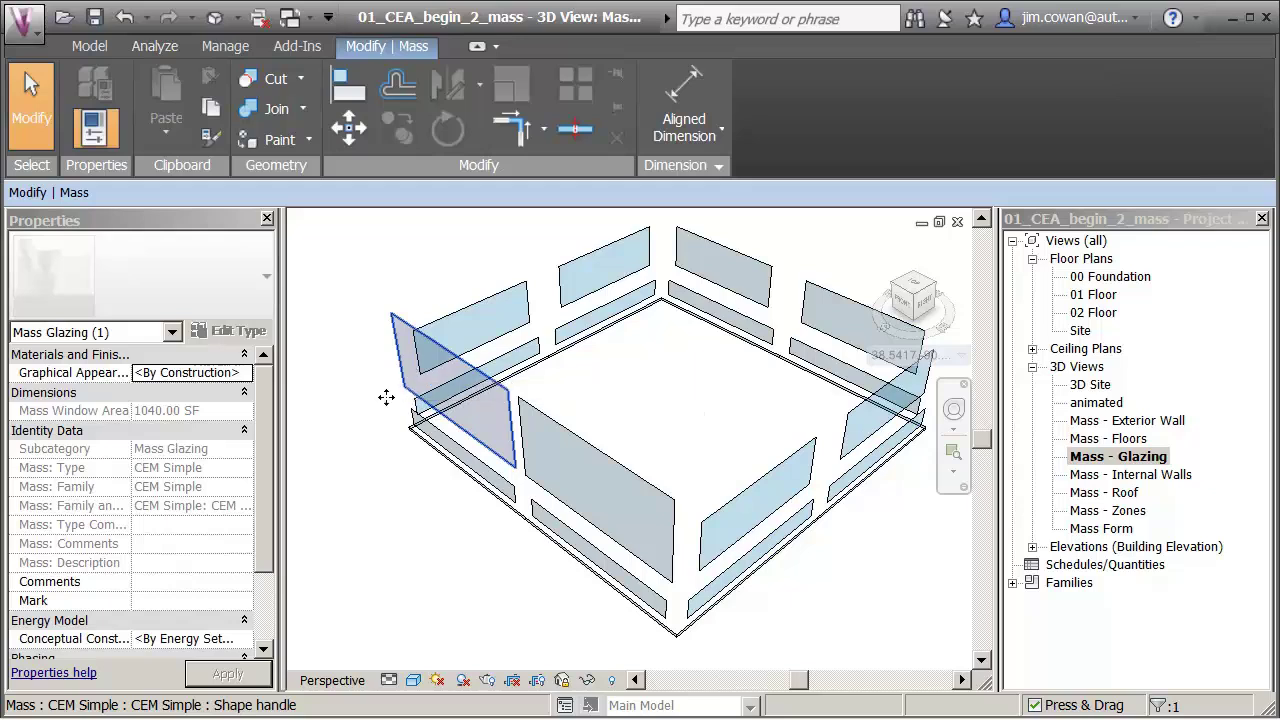
Step: Set the left glazing panel's conceptual construction to Double Pane - Tinted
{"action": "scroll", "coordinate": [265, 537], "scroll_direction": "down", "scroll_amount": 3}
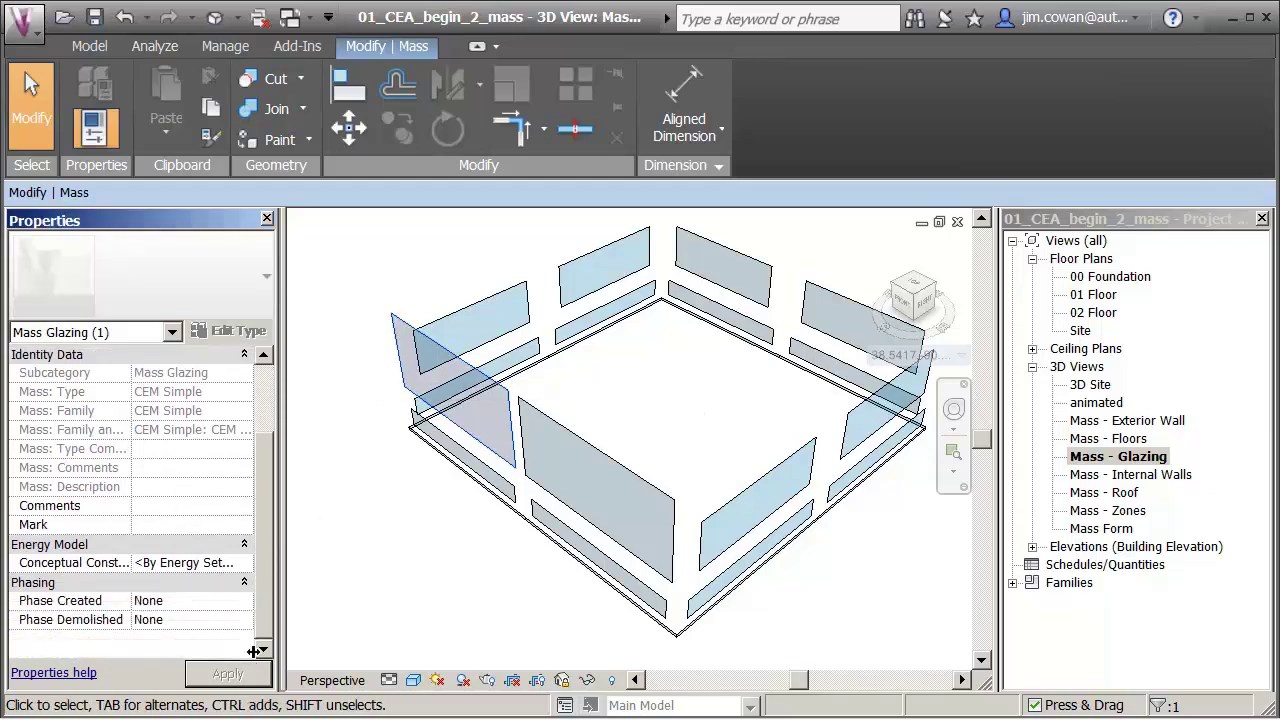
{"action": "left_click", "coordinate": [238, 563]}
{"action": "left_click", "coordinate": [243, 563]}
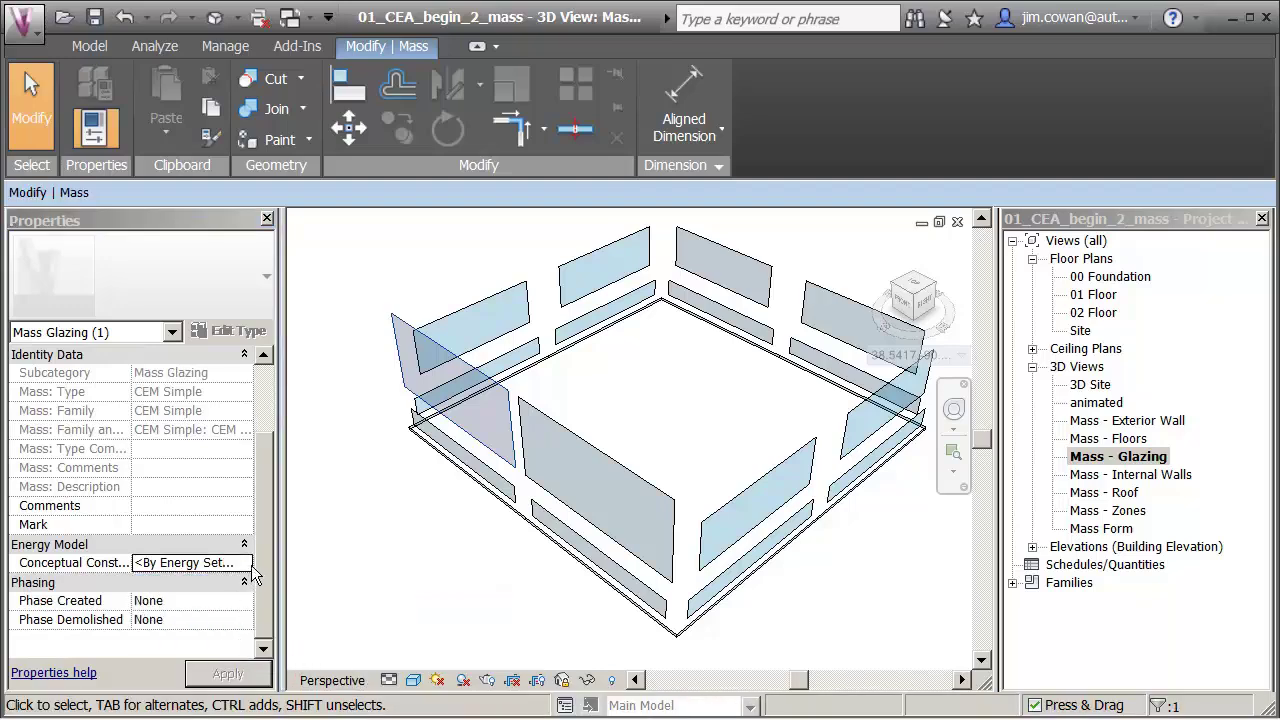
{"action": "left_click", "coordinate": [248, 564]}
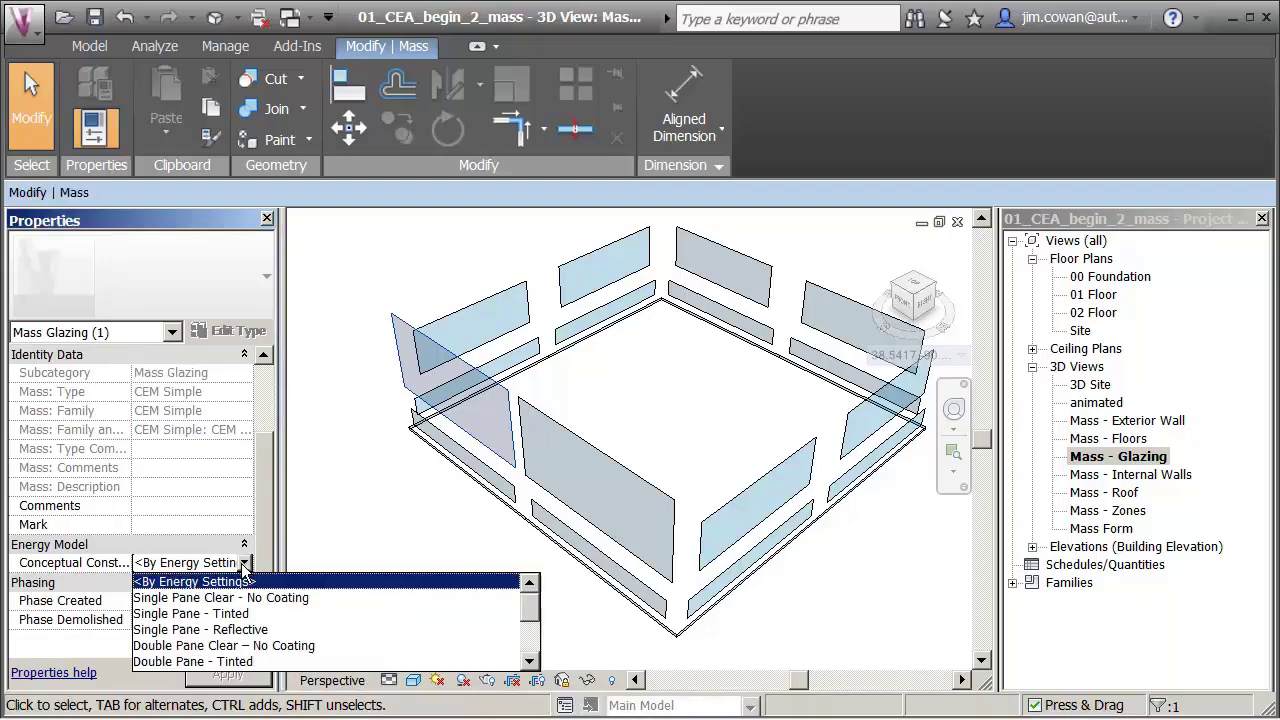
{"action": "left_click", "coordinate": [176, 662]}
{"action": "left_click", "coordinate": [414, 544]}
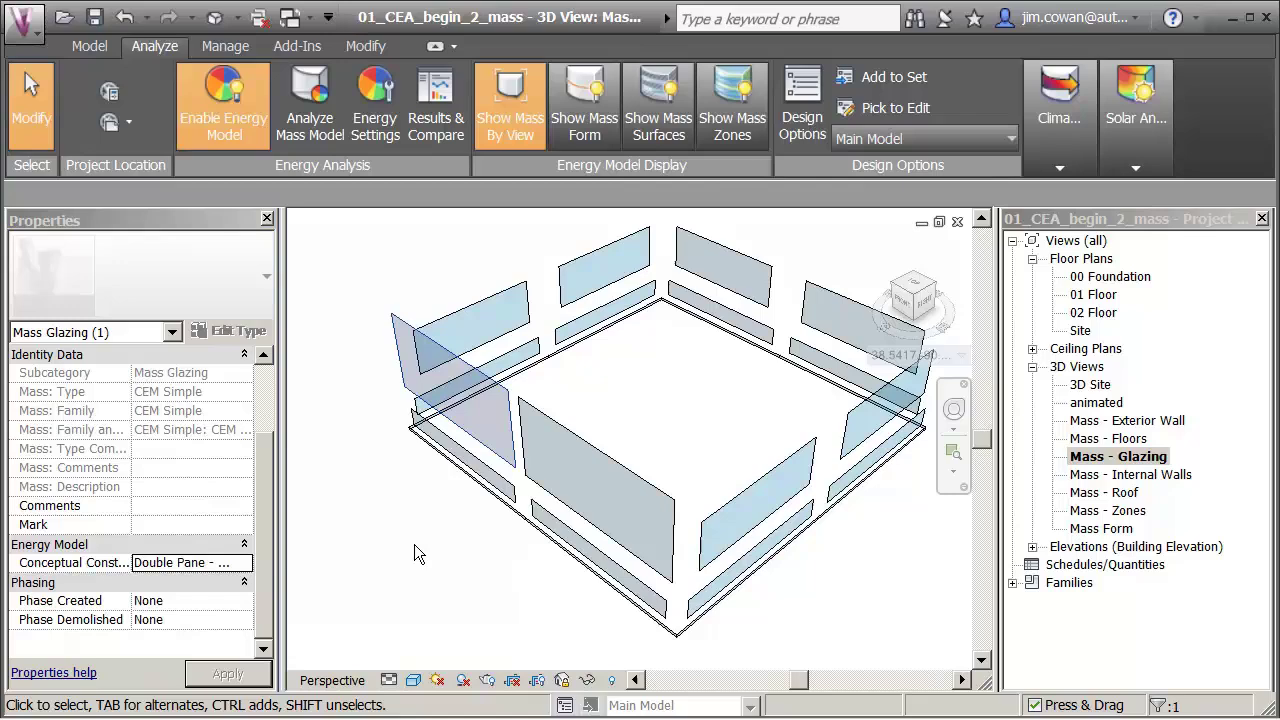
Step: Set the large front glazing panel's conceptual construction to Double Pane - Tinted
{"action": "left_click", "coordinate": [549, 430]}
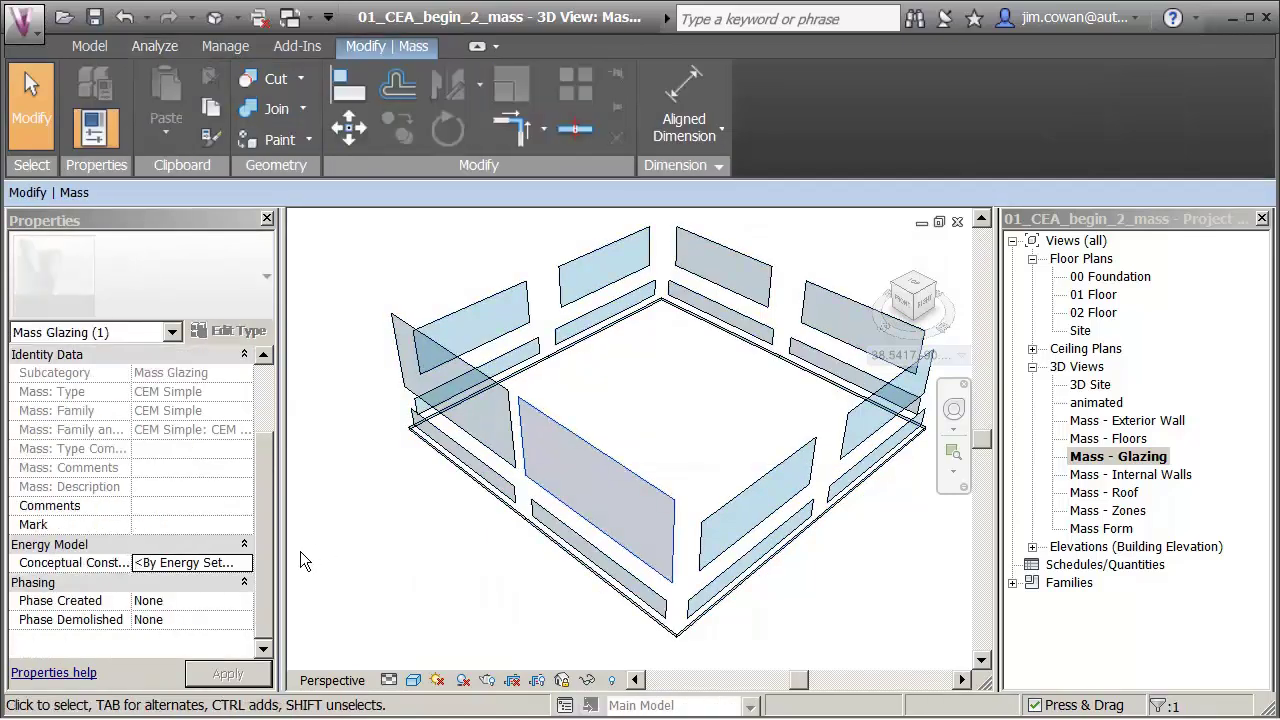
{"action": "left_click", "coordinate": [244, 563]}
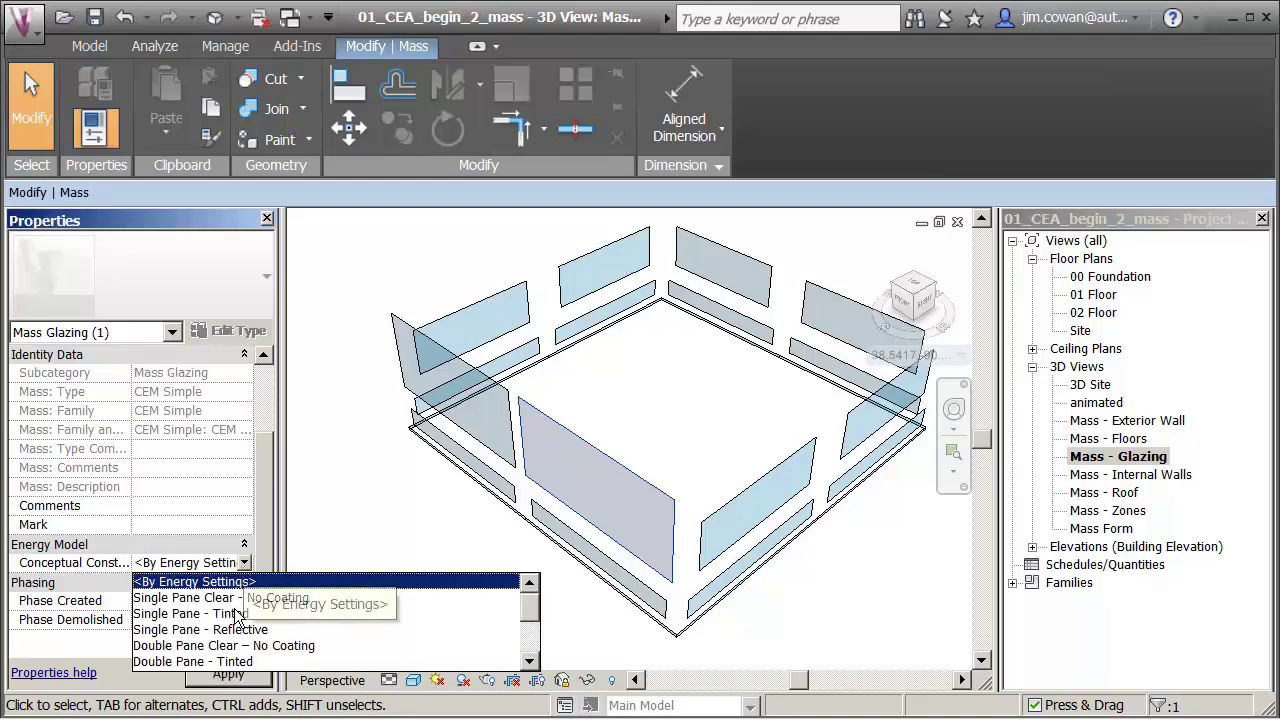
{"action": "left_click", "coordinate": [215, 661]}
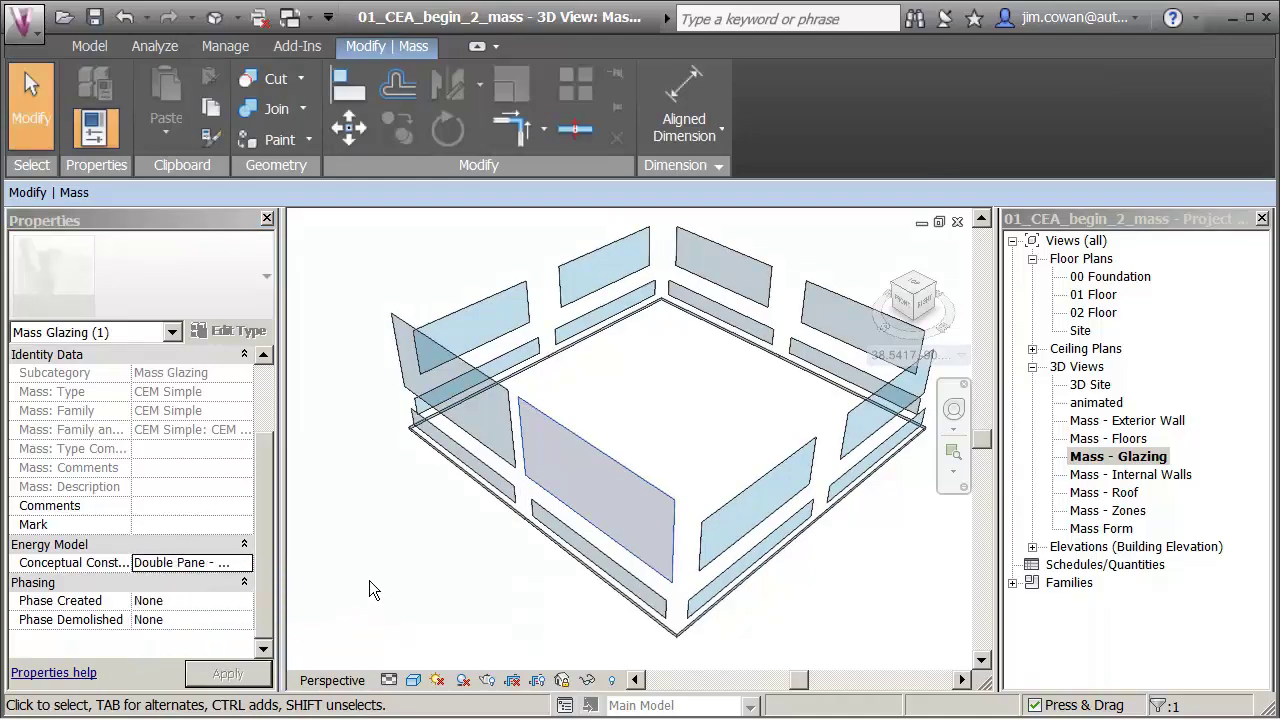
{"action": "left_click", "coordinate": [369, 580]}
{"action": "scroll", "coordinate": [414, 558], "scroll_direction": "down", "scroll_amount": 1}
{"action": "middle_click_drag", "start_coordinate": [414, 558], "coordinate": [418, 553]}
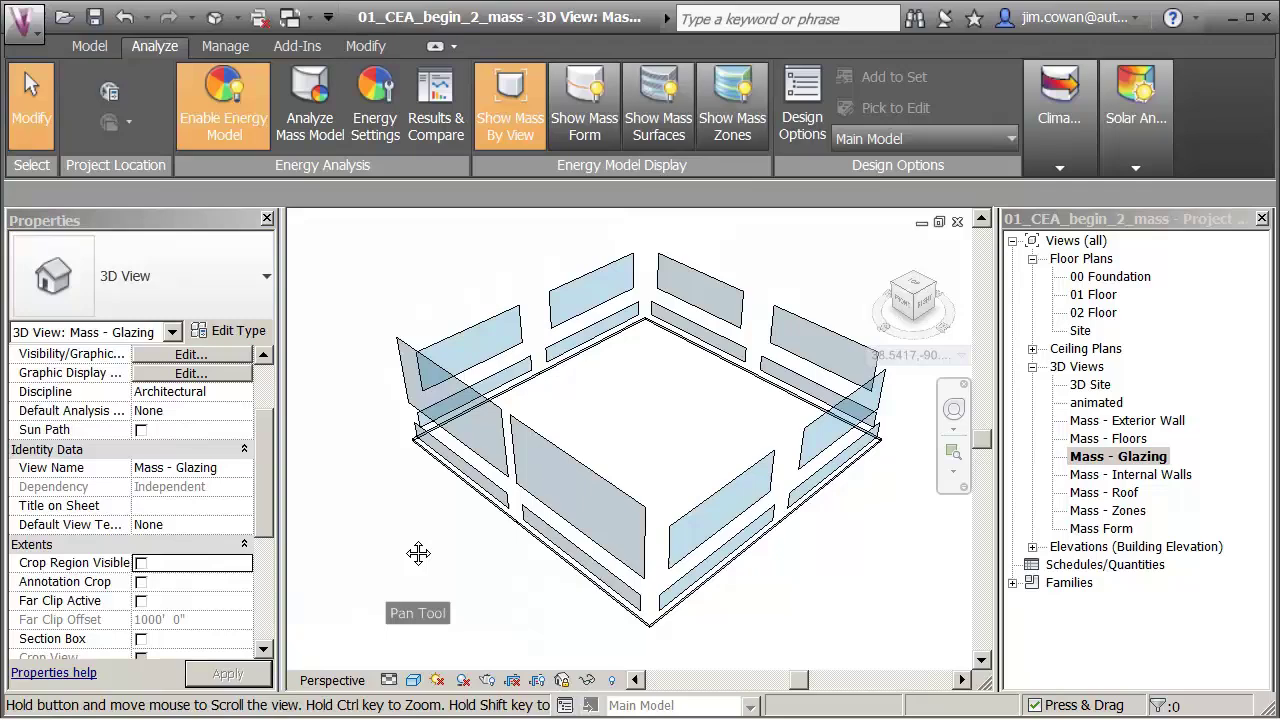
Step: Open the Mass - Zones 3D view from the Project Browser
{"action": "left_click", "coordinate": [1104, 511]}
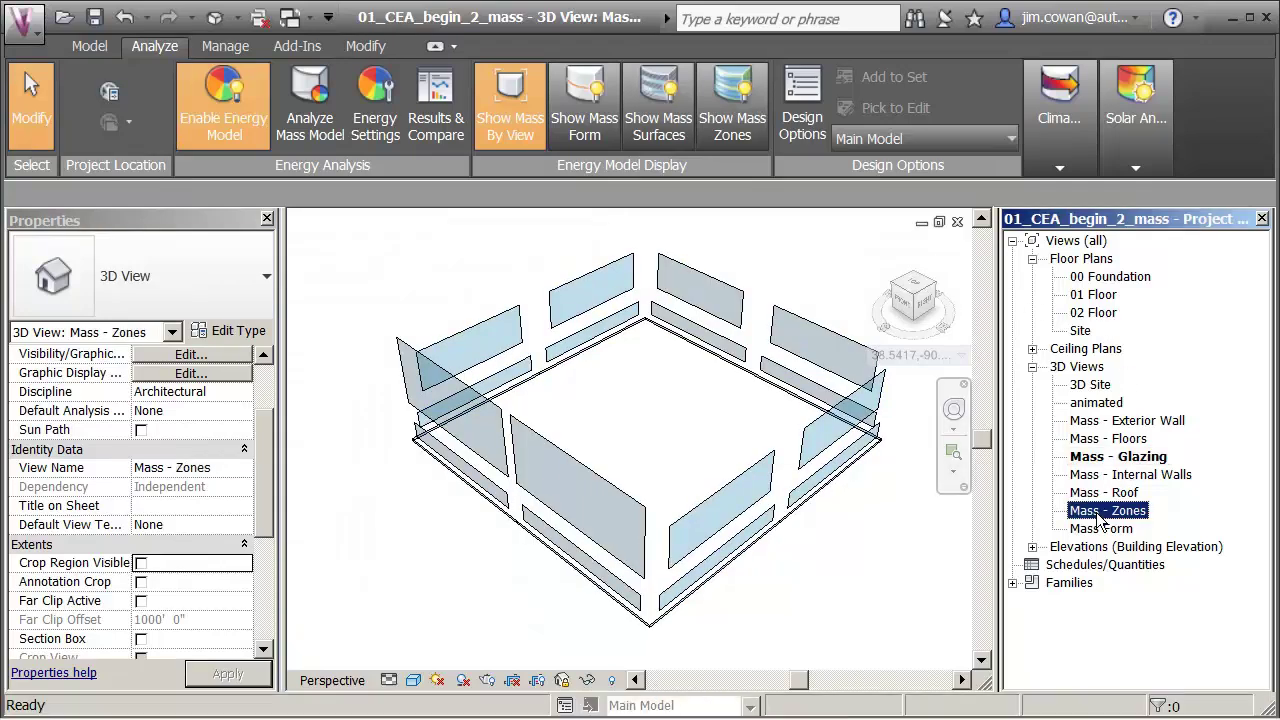
{"action": "double_click", "coordinate": [1104, 513]}
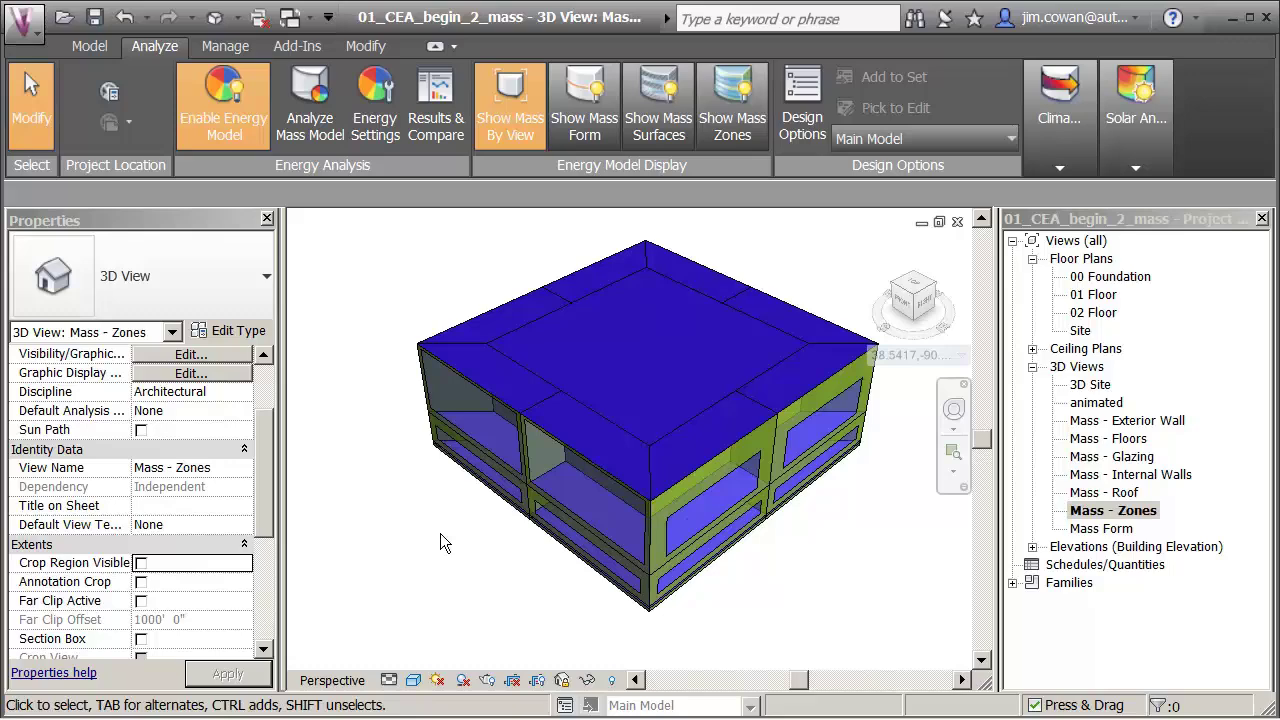